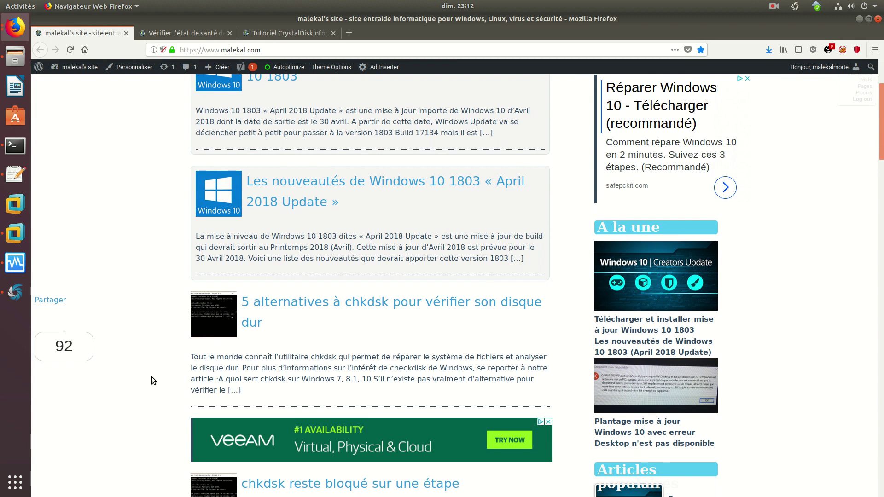
Look through the articles about chkdsk and disk checking on the malekal.com home page.
scroll(154, 377, "down", 3)
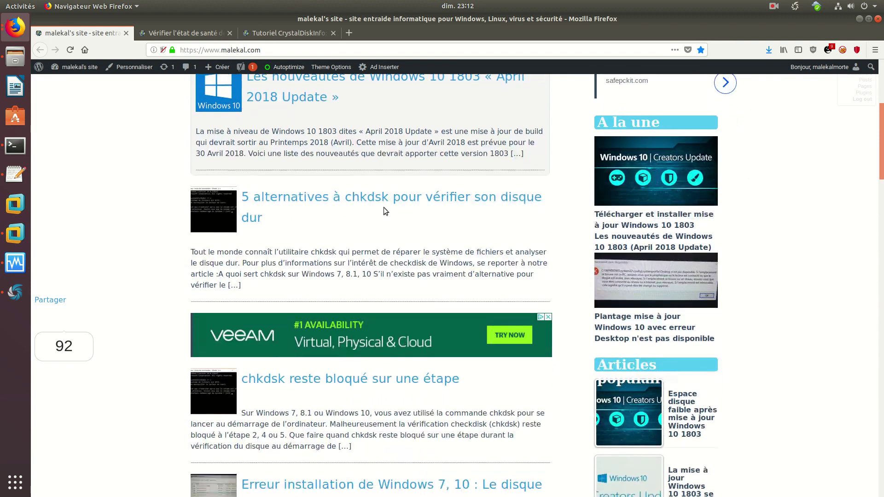
scroll(366, 280, "down", 8)
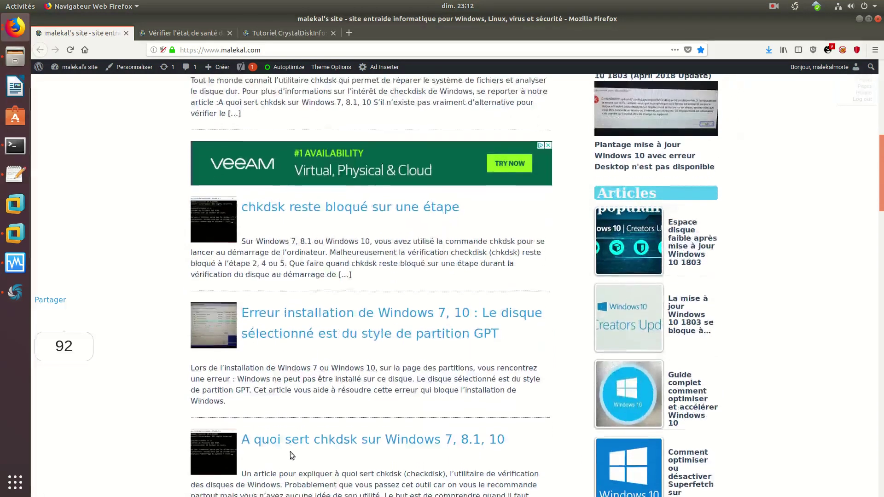
scroll(388, 428, "down", 5)
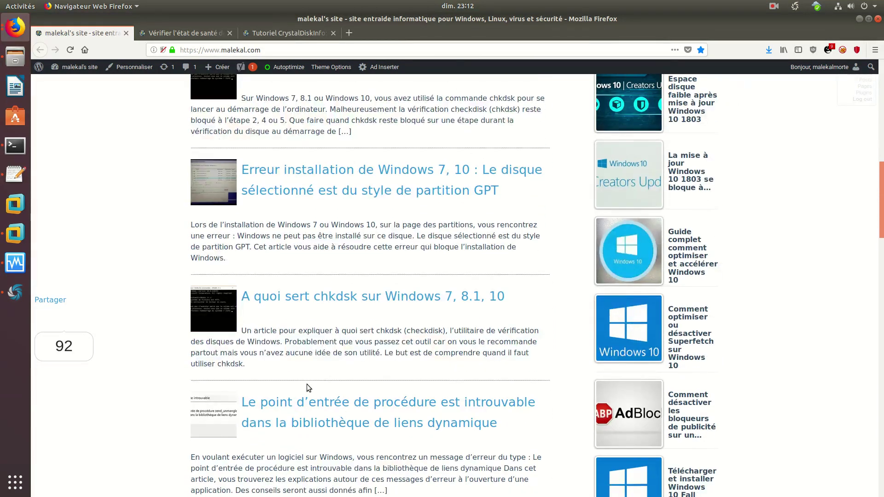
scroll(309, 388, "up", 5)
Switch to VMware Workstation with the Windows10 virtual machine in full screen and open Ce PC in its file explorer.
left_click(15, 234)
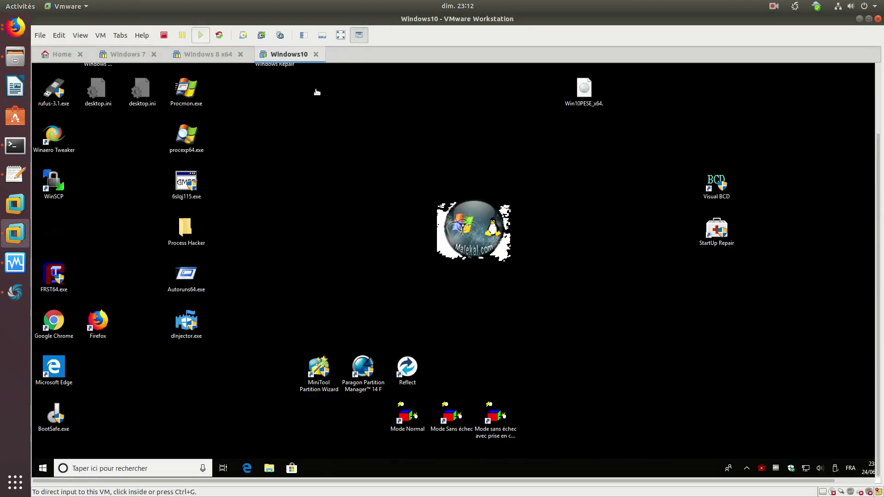
left_click(341, 35)
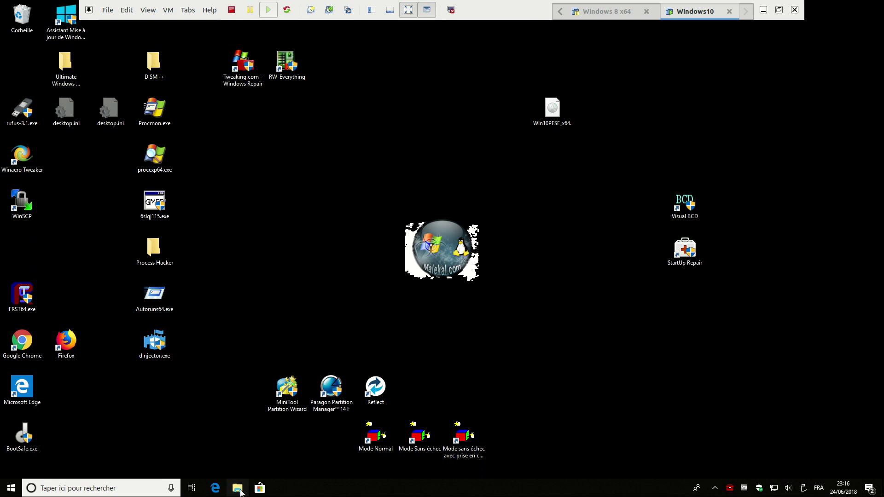
key("super+e")
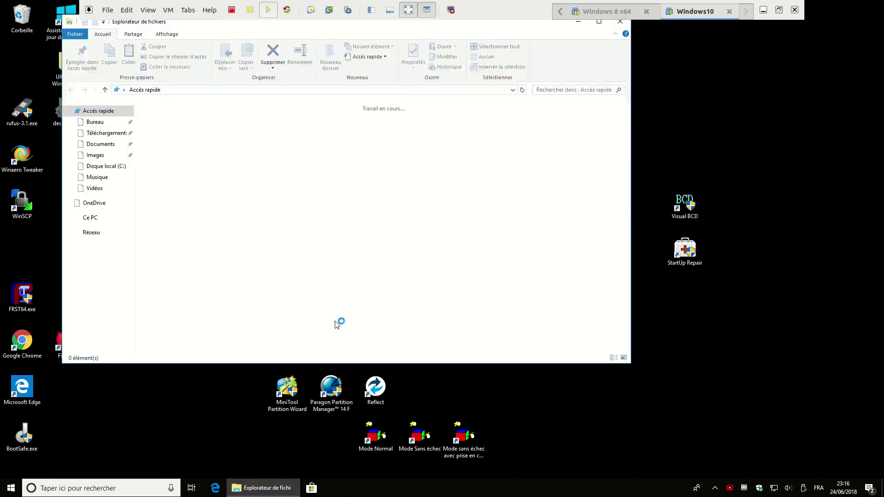
left_click(90, 218)
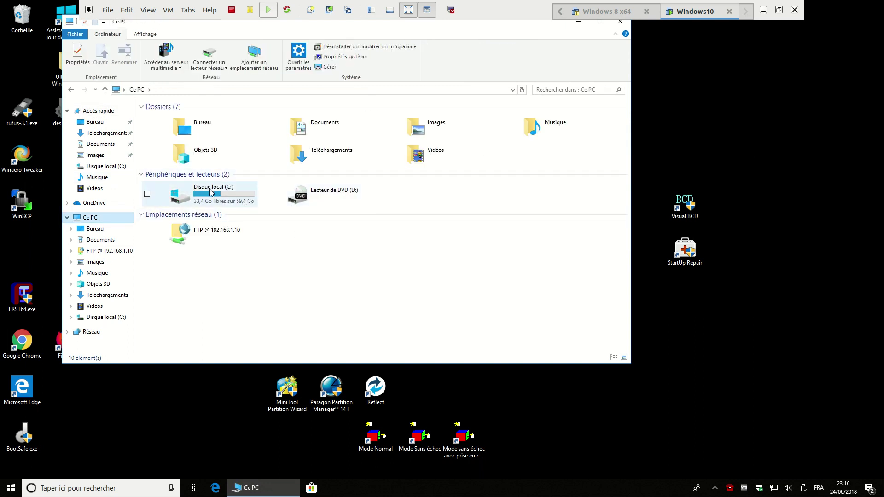
Open the Outils page in the properties of Disque local (C:) and move the dialog aside.
right_click(210, 189)
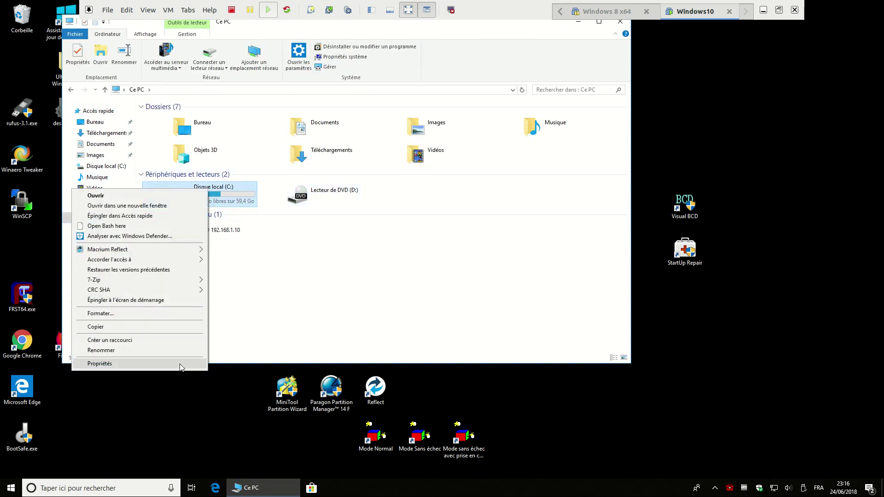
left_click(181, 365)
left_click(247, 212)
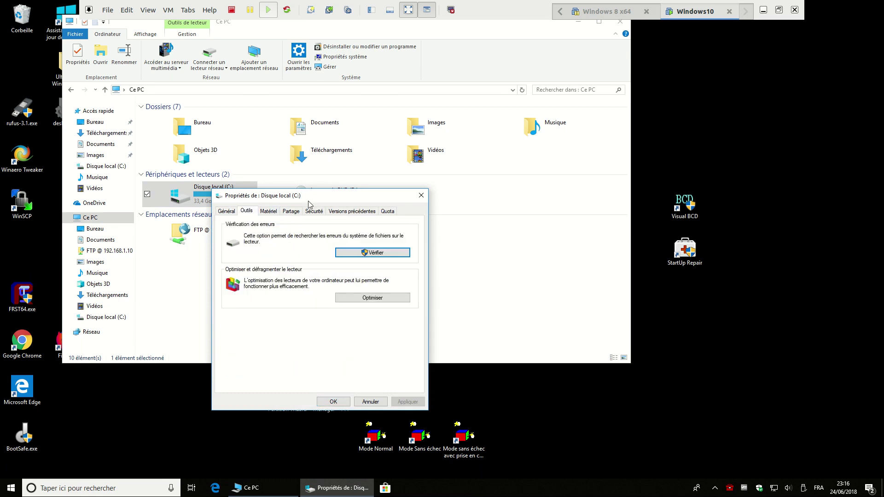
left_click_drag(309, 202, 240, 144)
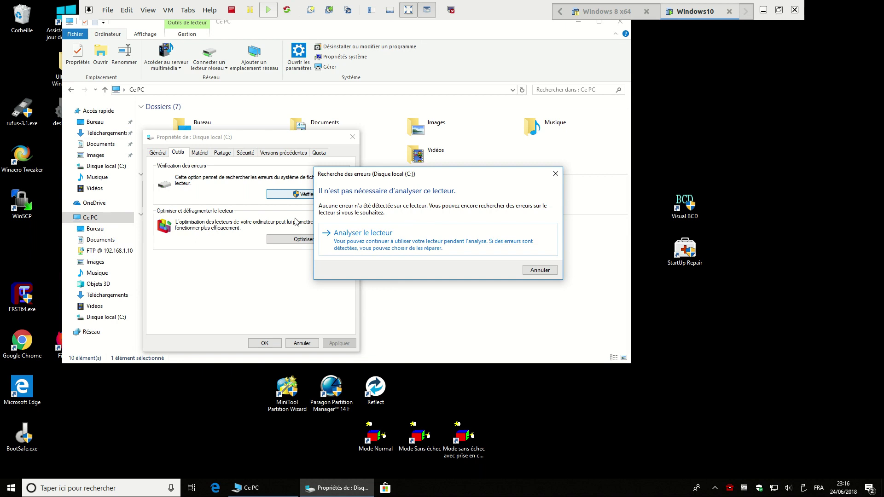
Scan Disque local (C:) for file system errors, closing the scan report and the drive's properties at the end.
left_click(395, 239)
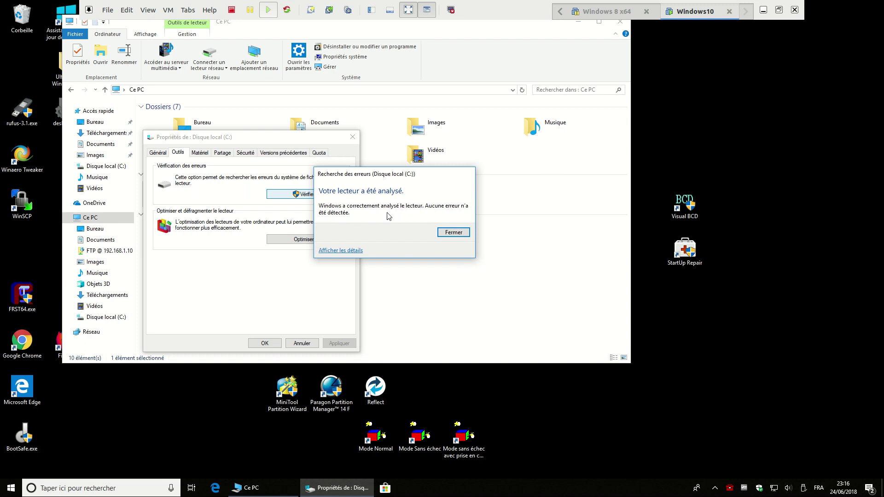
left_click(453, 232)
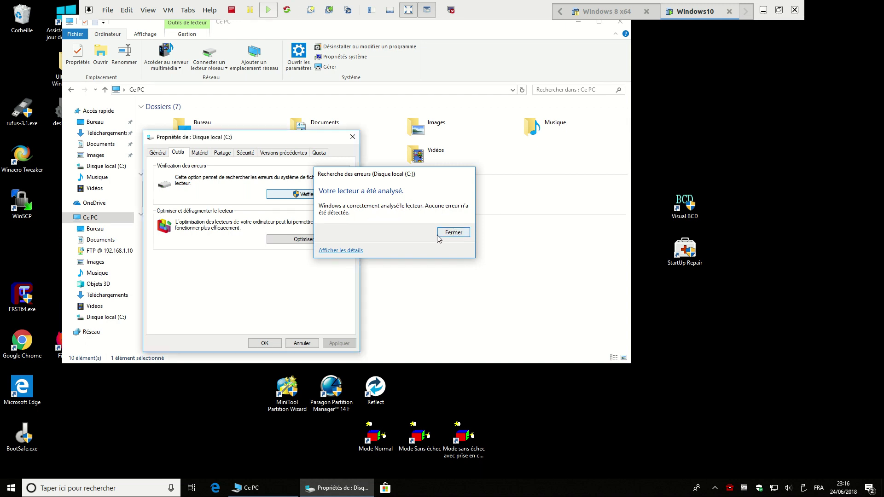
left_click(267, 344)
Search for "invite de commandes" and launch the command prompt as administrator.
left_click(52, 488)
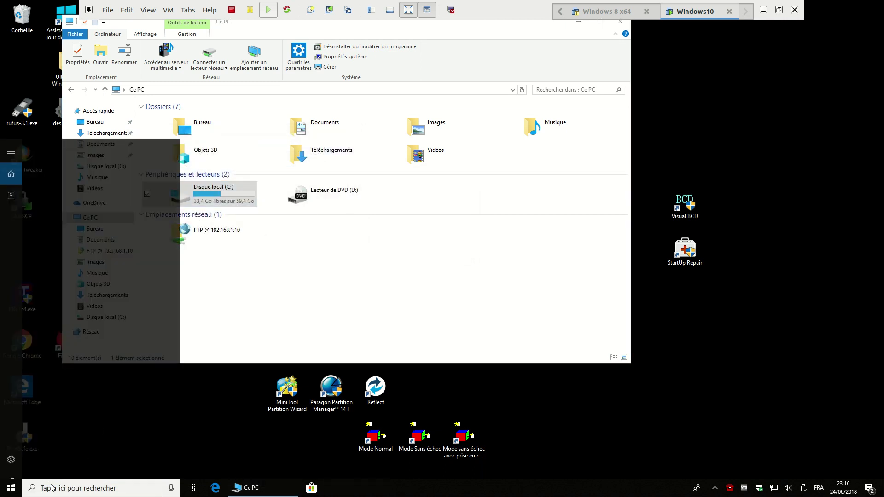
type("invite de commandes")
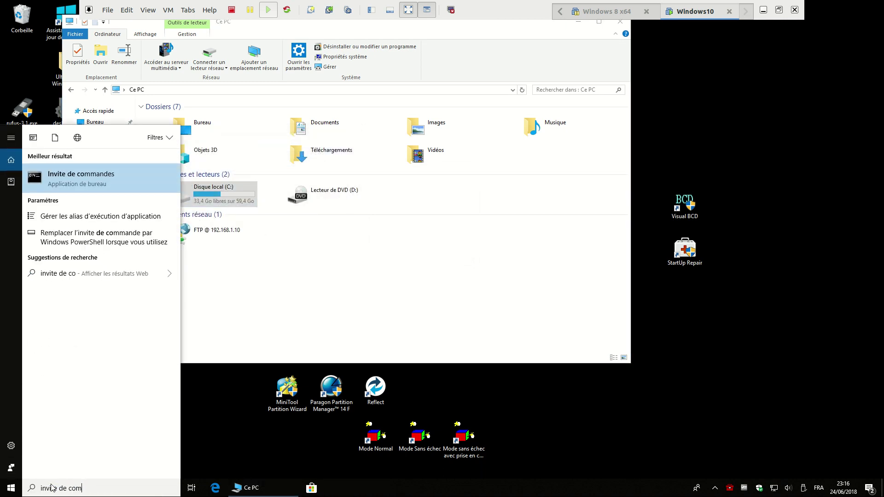
right_click(126, 179)
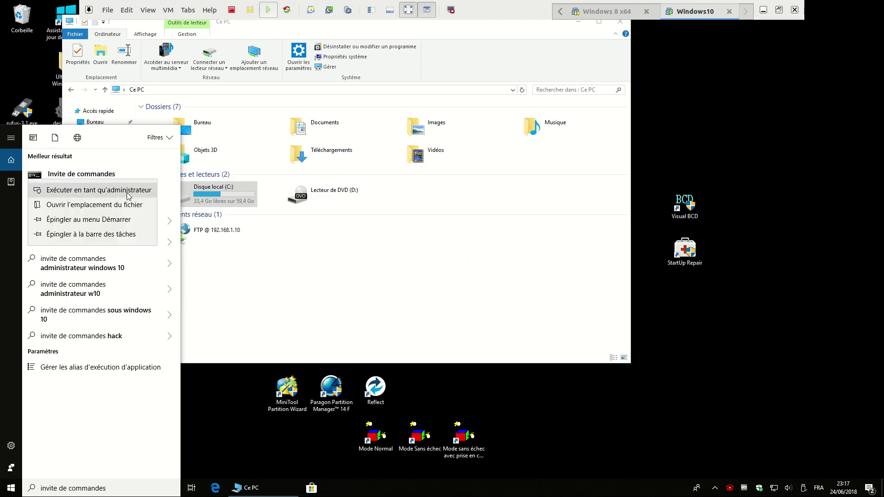
left_click(126, 193)
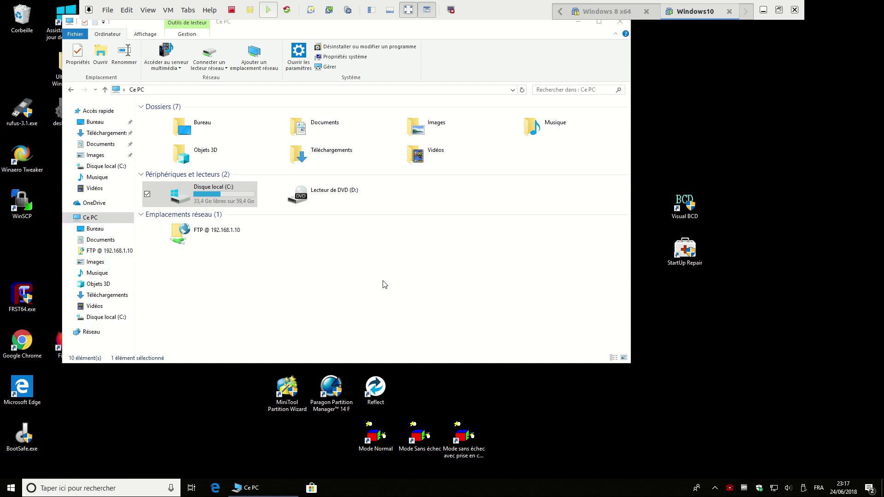
left_click(396, 299)
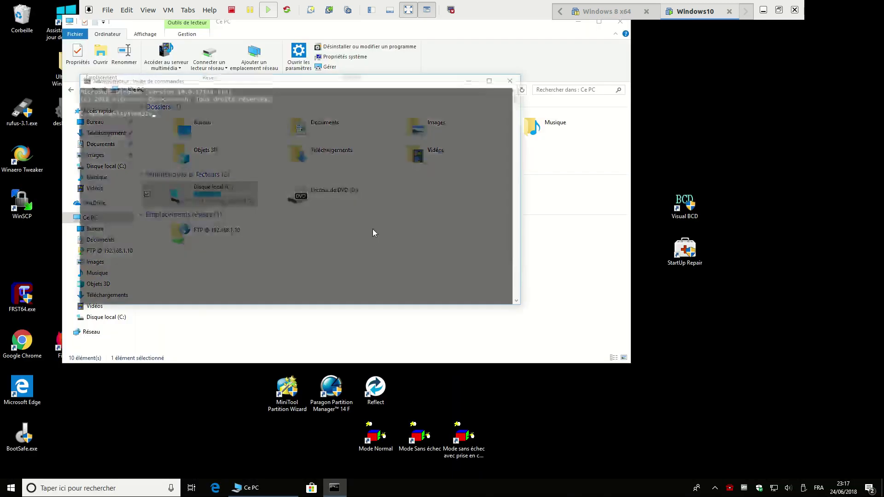
Run chkdsk c: in the command prompt and highlight the warning line about the /F parameter in the maximized window.
type("chkdsk")
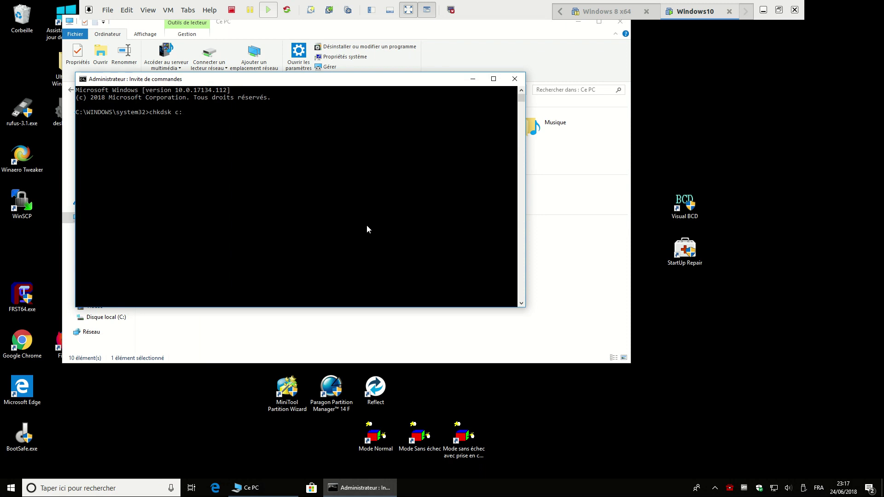
type(" c:")
key("Return")
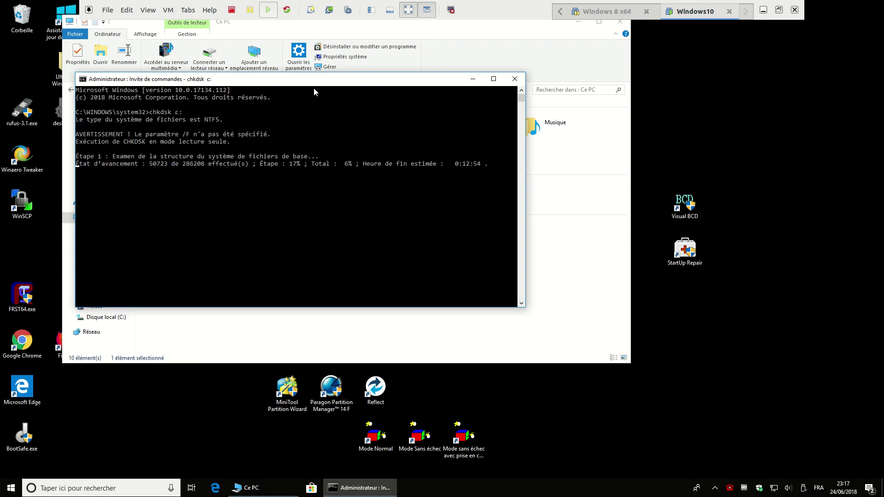
double_click(306, 79)
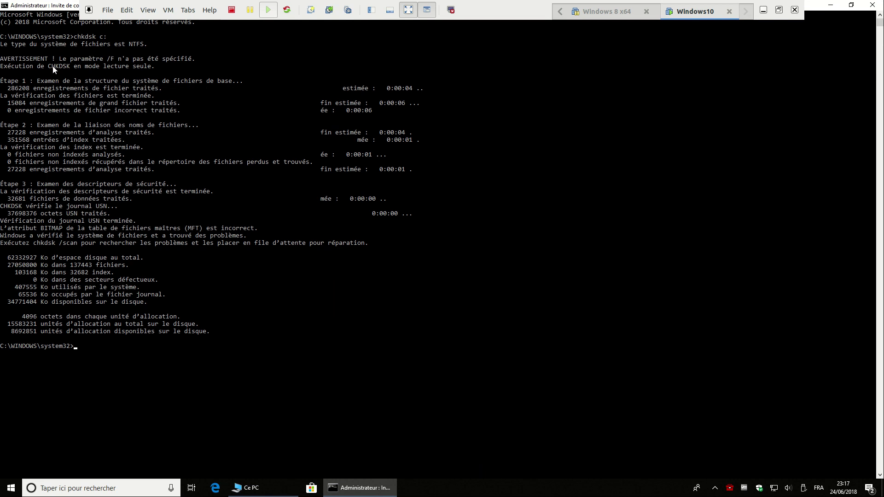
left_click_drag(1, 59, 163, 59)
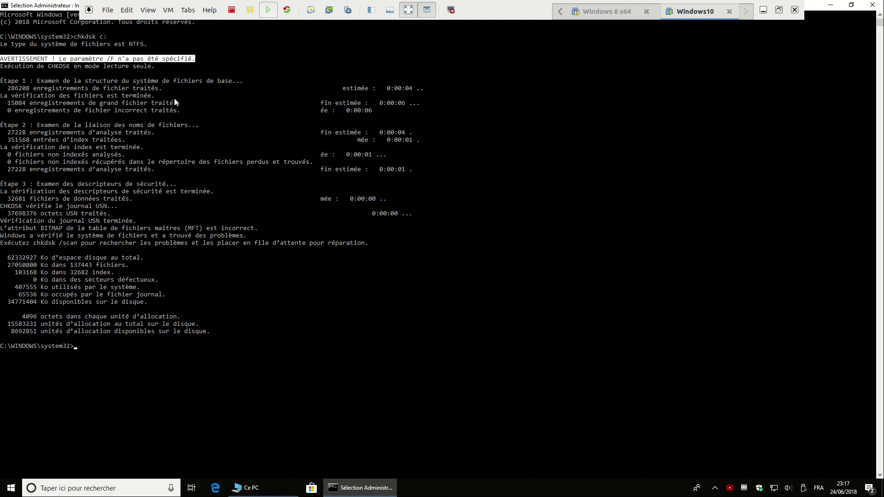
left_click(168, 65)
Display the command help with chkdsk /? and review the available options.
type("chkdsk .")
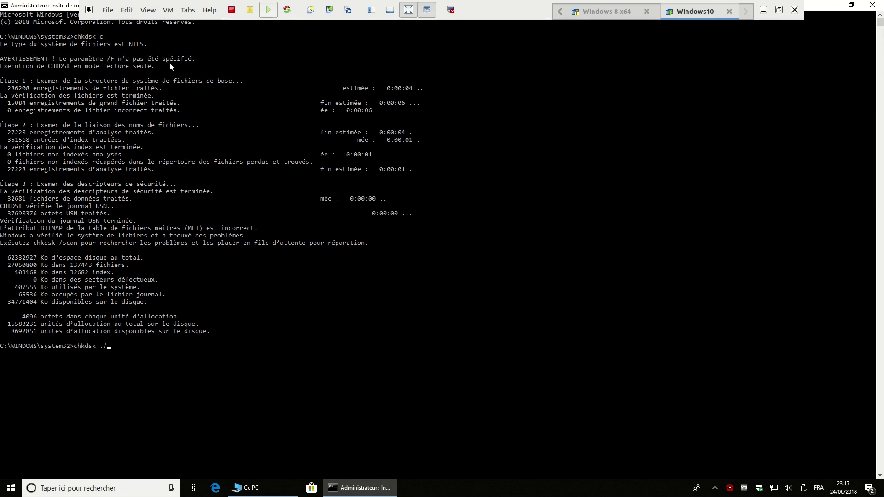
type("/?")
key("Return")
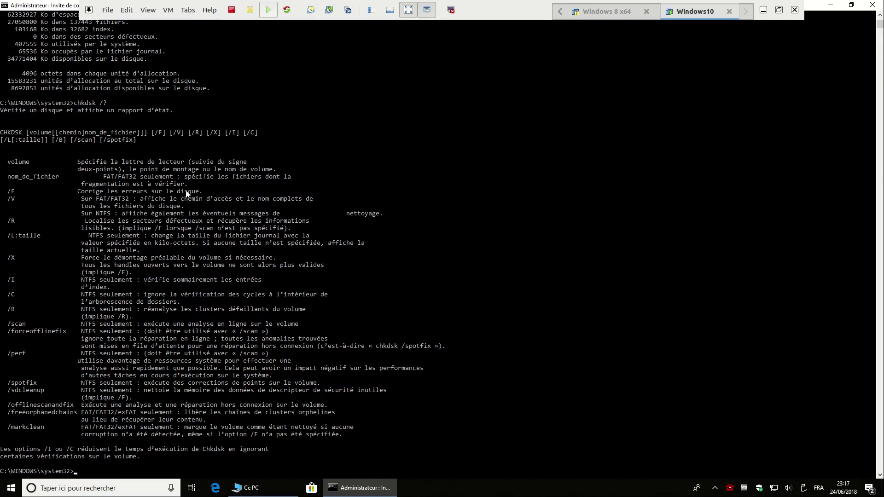
scroll(122, 193, "up", 6)
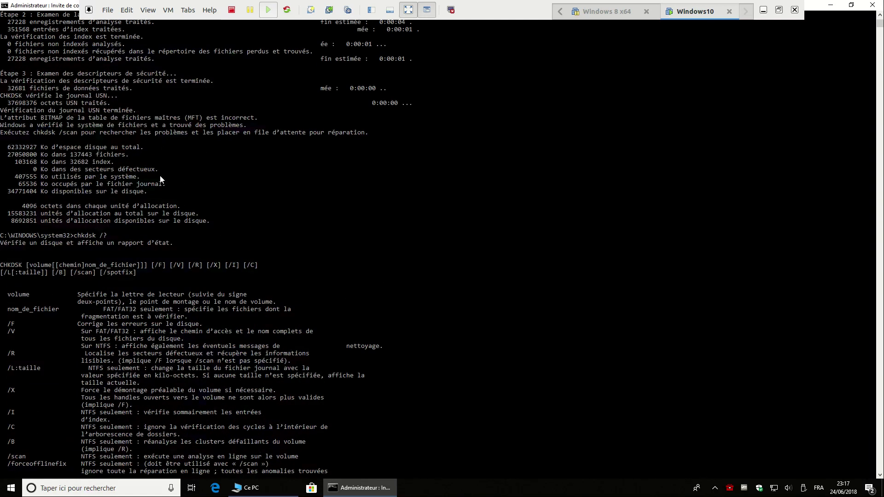
scroll(159, 175, "down", 7)
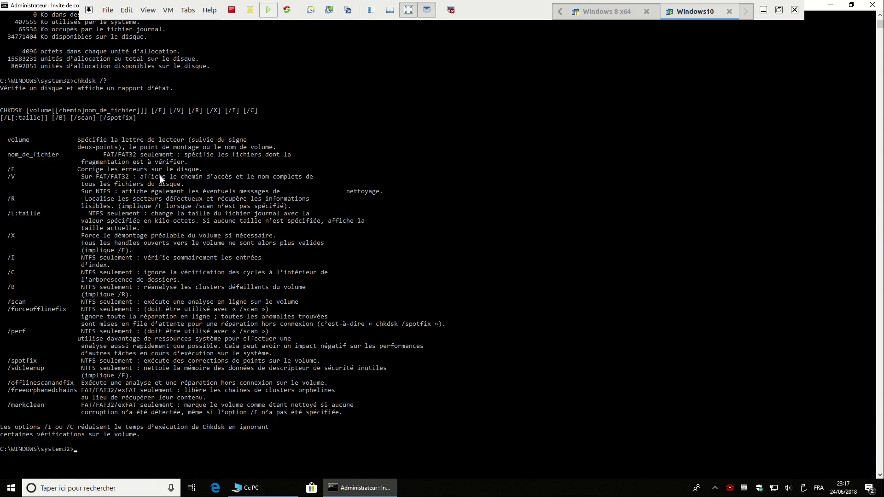
Clear the console with cls, restore the window from full size and enlarge it moderately.
type("clear")
key("Return")
type("cls")
key("Return")
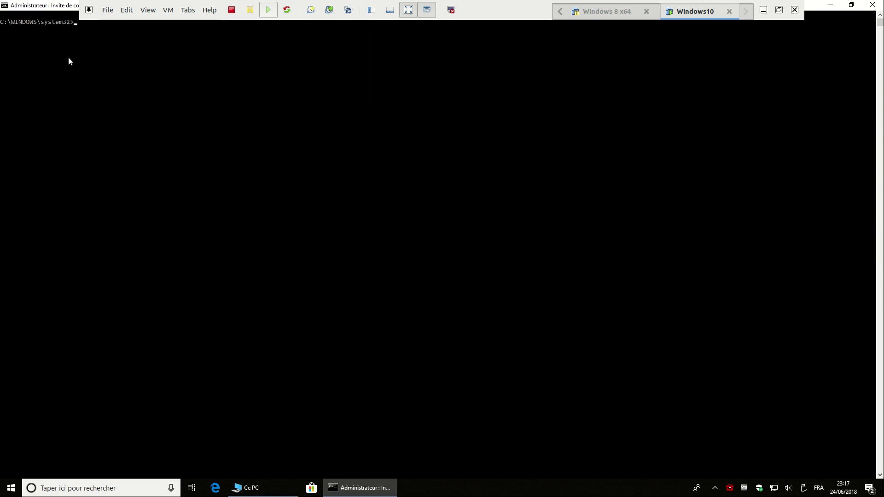
double_click(55, 6)
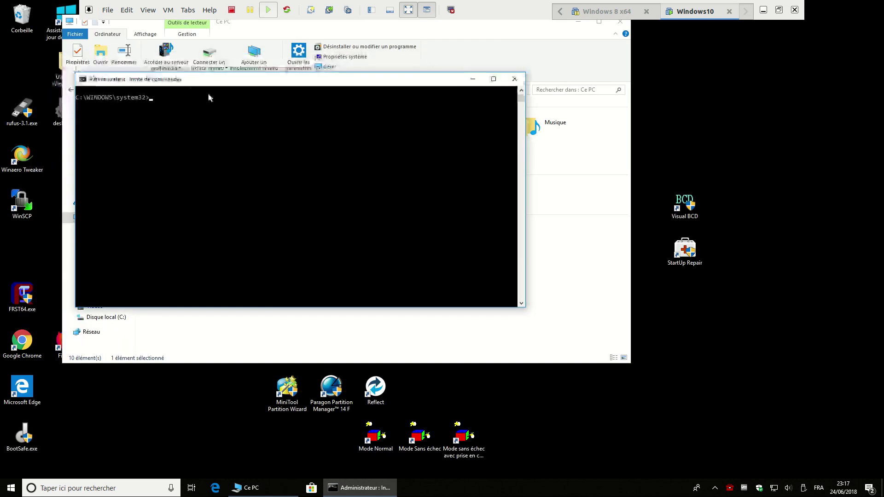
left_click_drag(525, 306, 622, 421)
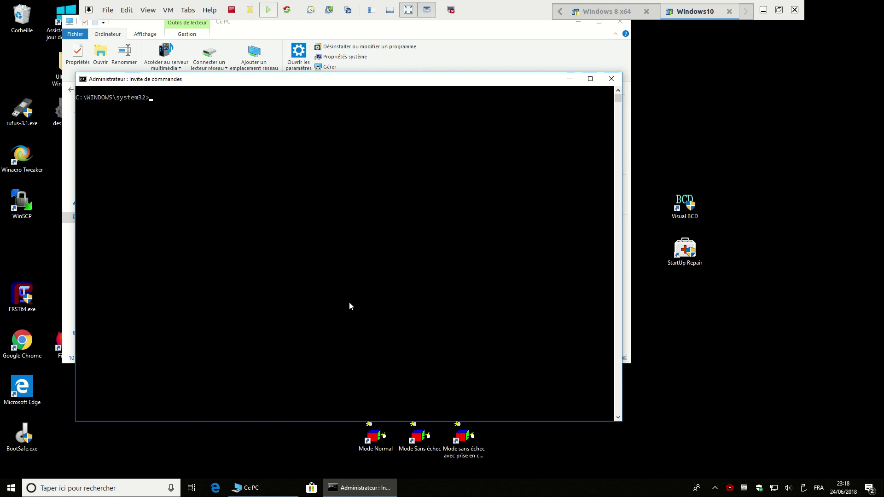
Run chkdsk c: /F /R and answer o to schedule the volume check for the next system restart.
type("chkdsk /?")
type("/F")
type("/R")
key("Return")
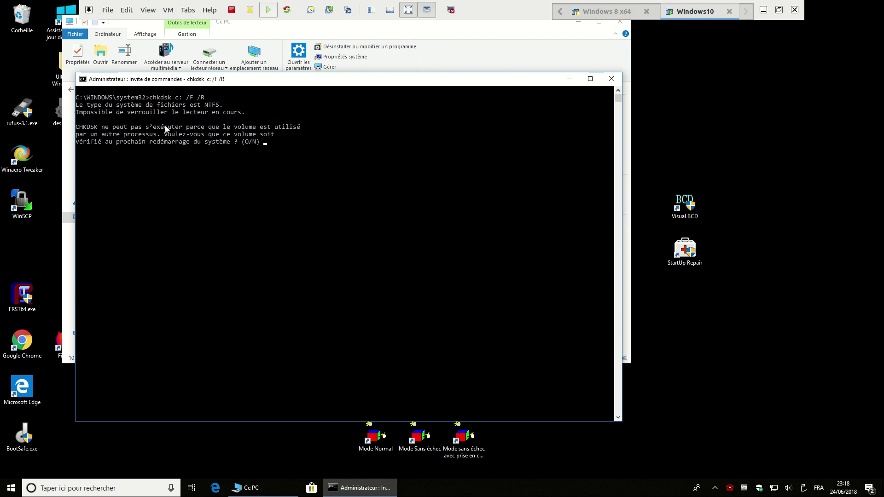
type("o")
key("Return")
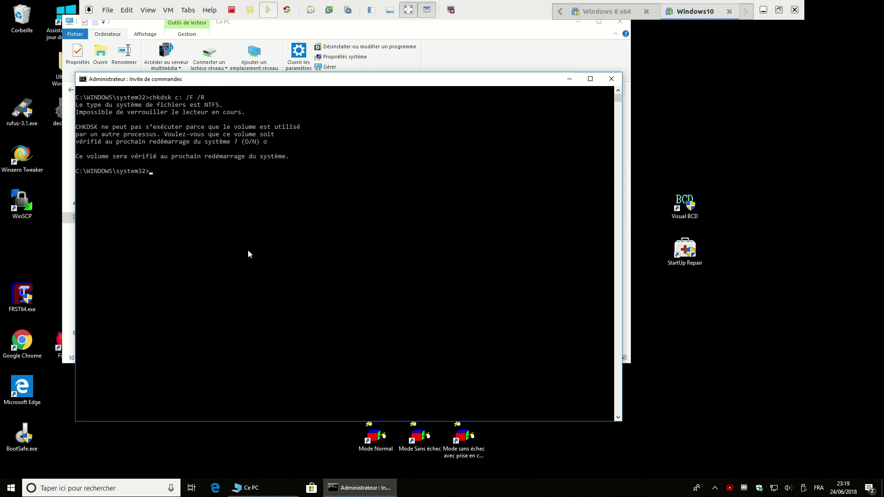
Restart Windows so that the scheduled analysis and repair of drive C: runs at startup.
right_click(6, 493)
mouse_move(29, 465)
left_click(178, 460)
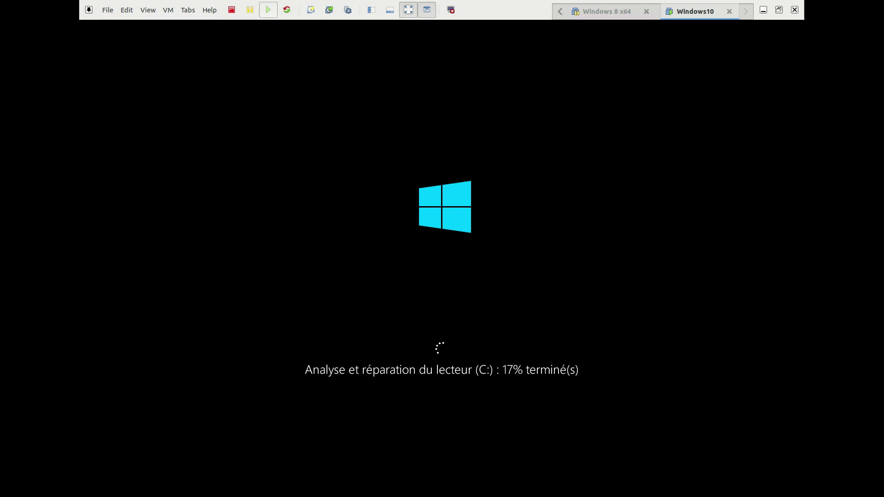
Reset the Windows10 virtual machine during the disk repair, confirm the reset, and dismiss the lock screen after startup.
left_click(287, 10)
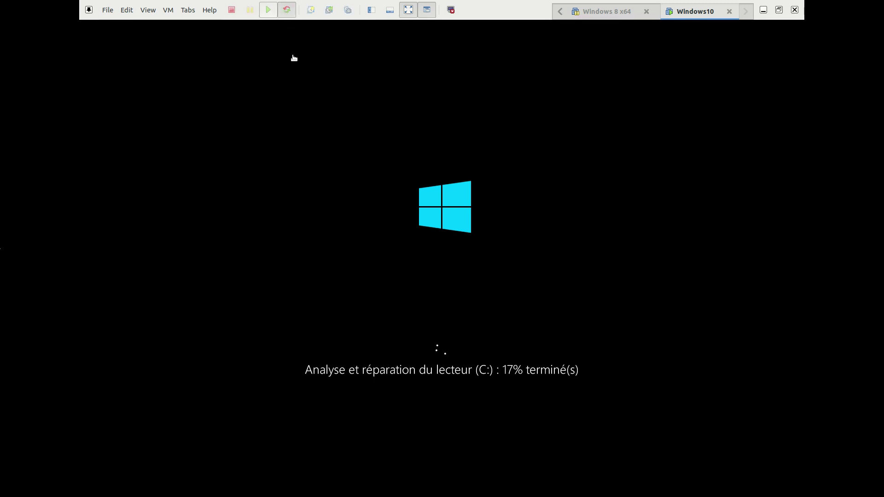
left_click(467, 294)
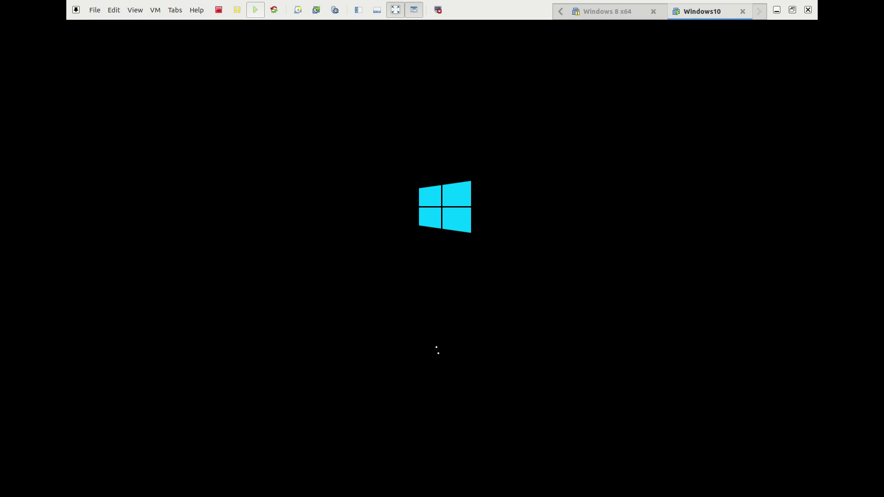
key("Return")
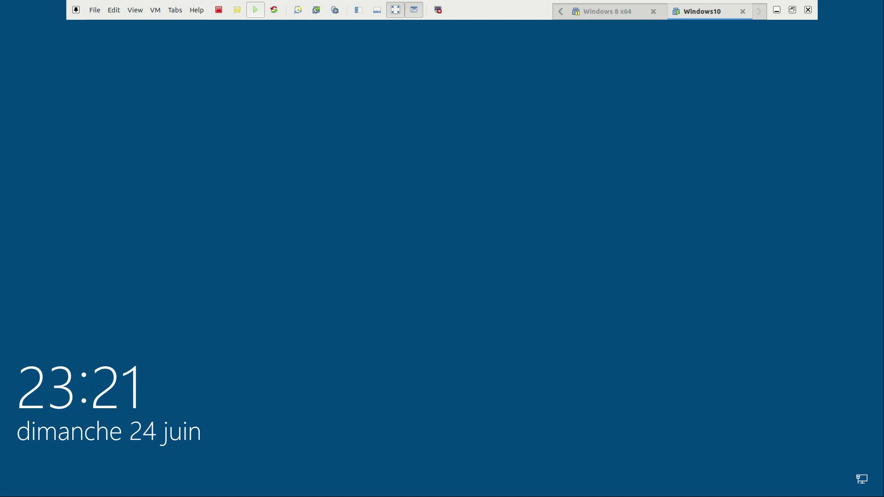
left_click(444, 270)
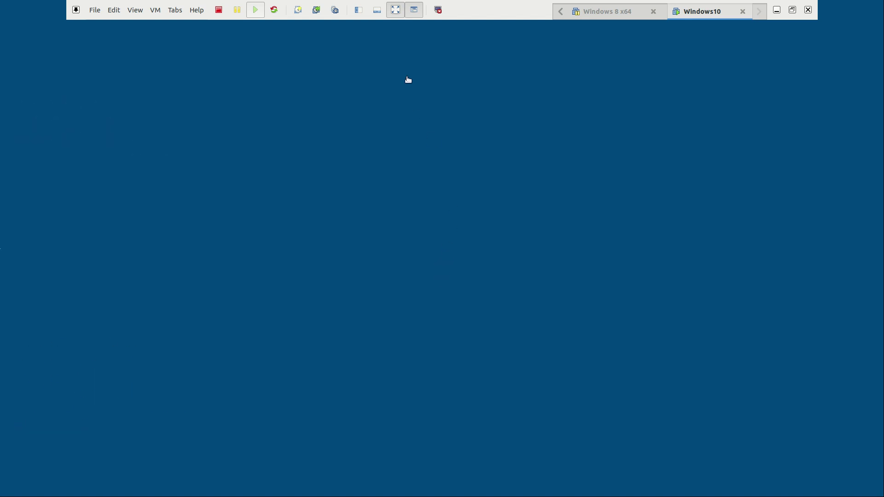
Leave the virtual machine's full-screen view and switch to Firefox, showing the beginning of the article on checking hard drive health with SMART.
left_click(396, 10)
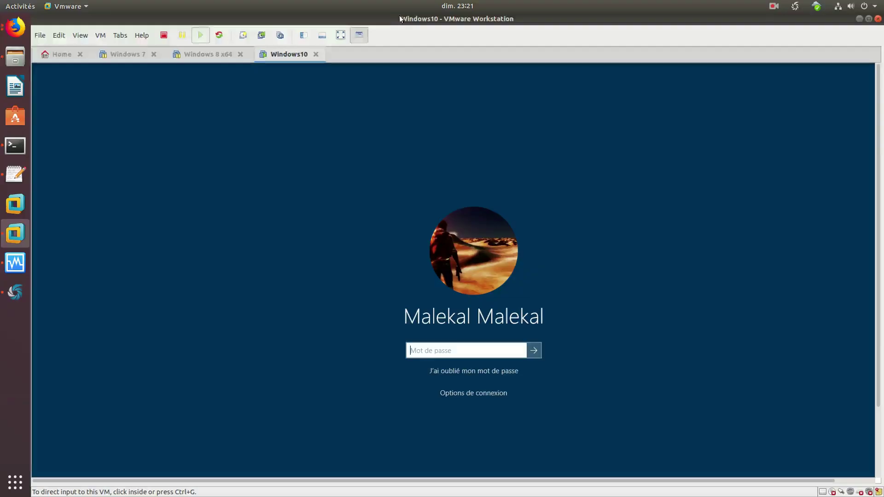
left_click(16, 28)
left_click(101, 66)
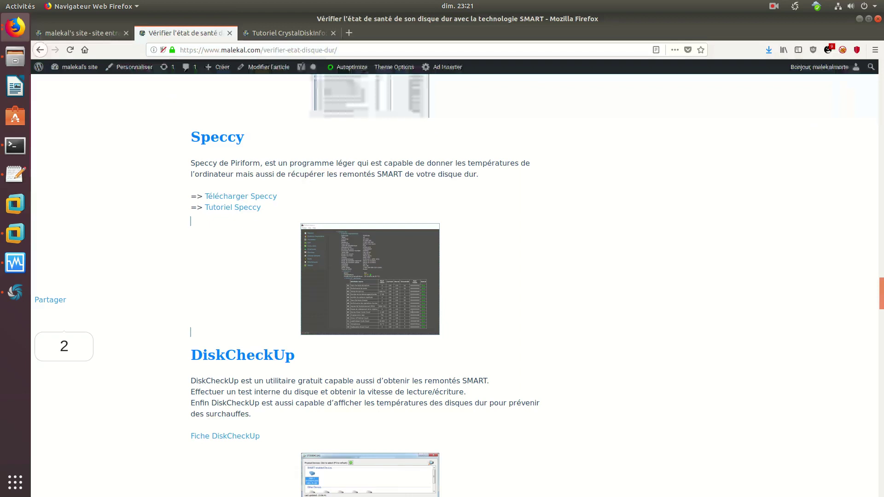
scroll(286, 286, "up", 15)
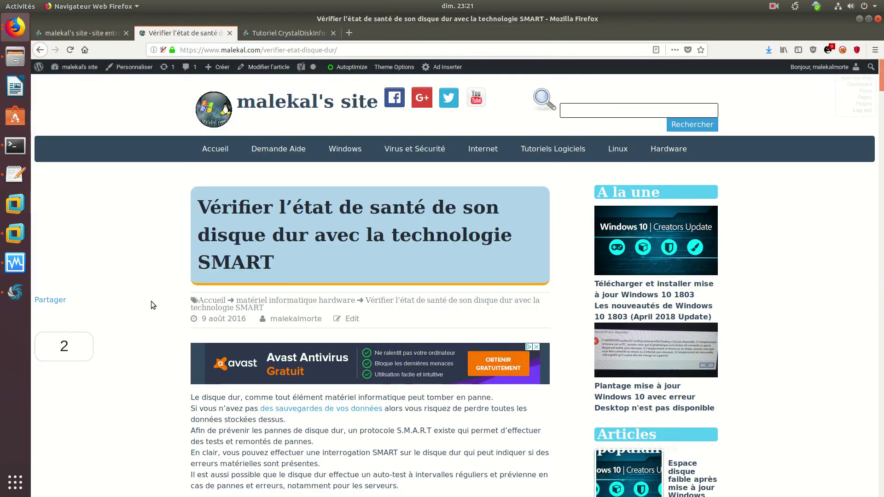
Read the article's introduction and the list of the most important SMART attributes.
scroll(152, 301, "down", 5)
scroll(150, 308, "up", 4)
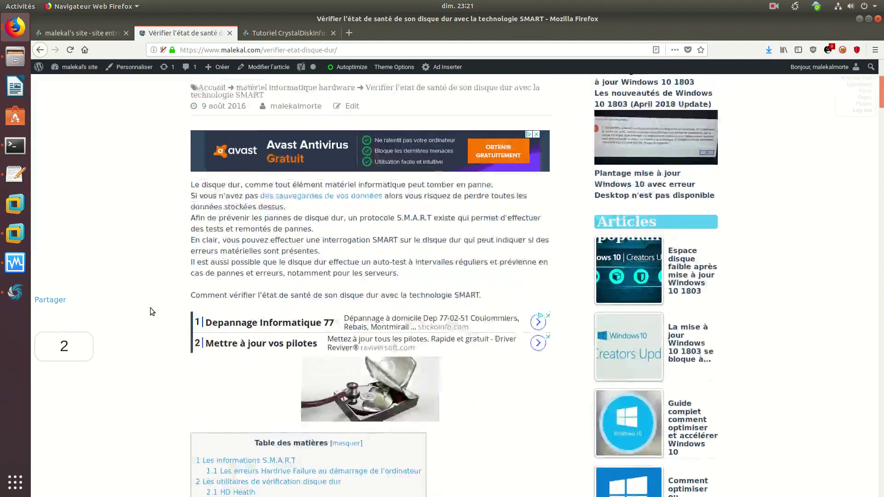
left_click_drag(197, 235, 277, 235)
scroll(151, 384, "down", 7)
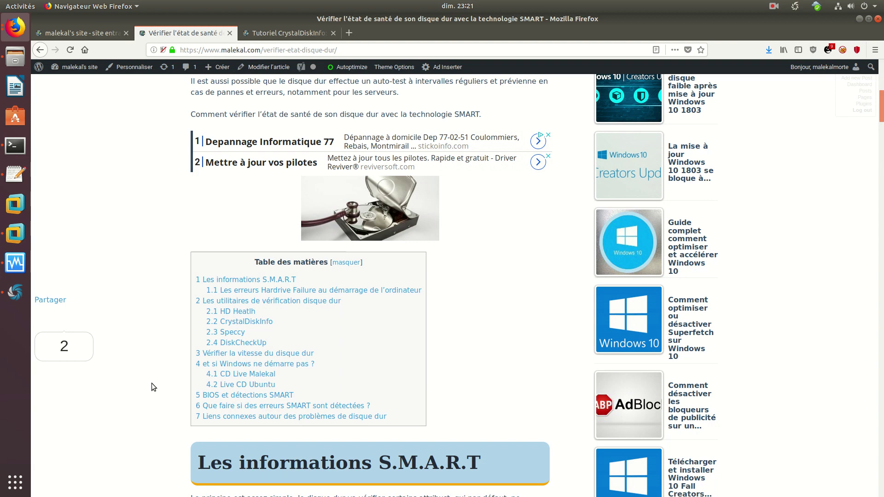
scroll(189, 377, "down", 6)
scroll(214, 353, "up", 1)
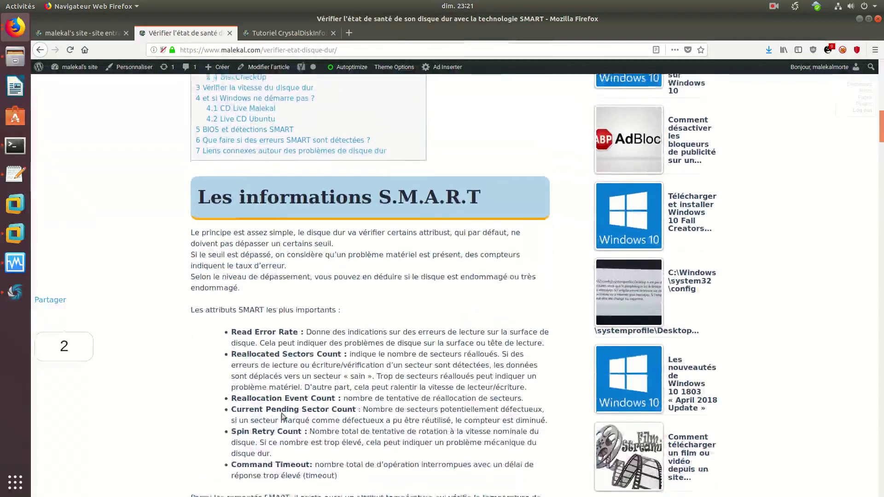
scroll(260, 377, "down", 4)
scroll(260, 378, "up", 3)
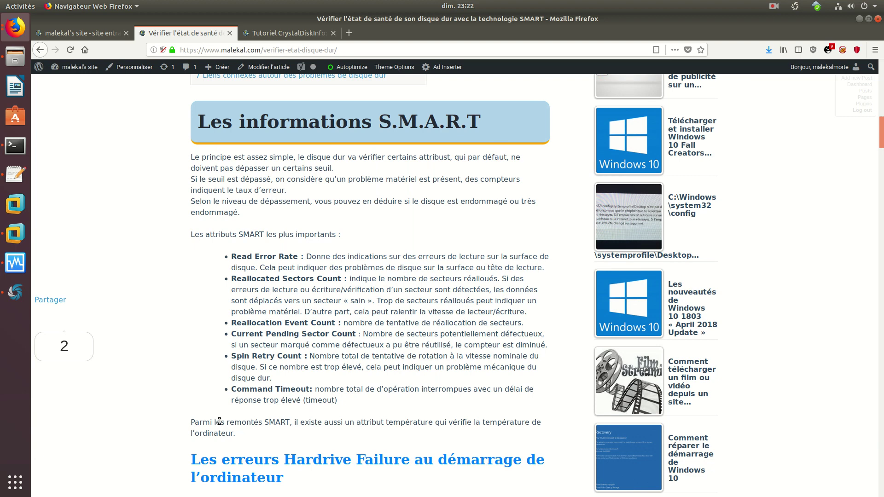
Look over the section on Hardrive Failure errors at startup and the disk-checking utilities listed in the table of contents.
scroll(189, 385, "down", 5)
scroll(170, 374, "up", 10)
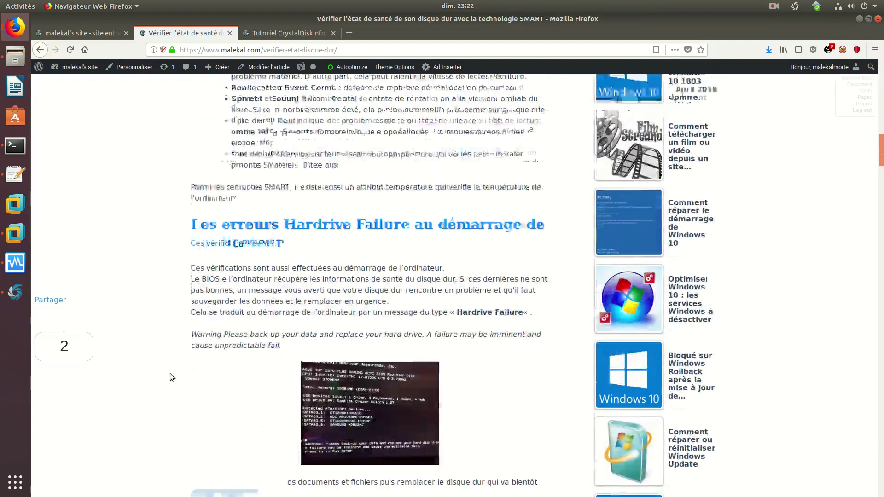
scroll(170, 374, "up", 3)
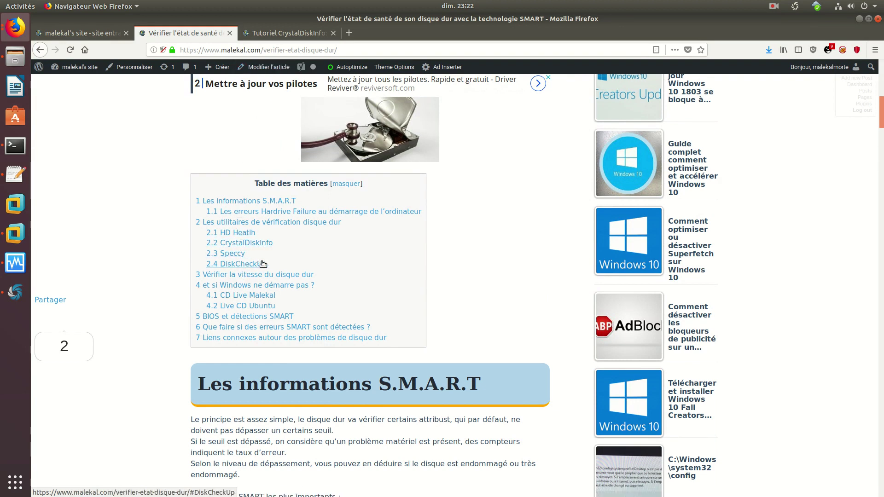
left_click_drag(278, 243, 219, 249)
left_click(209, 253)
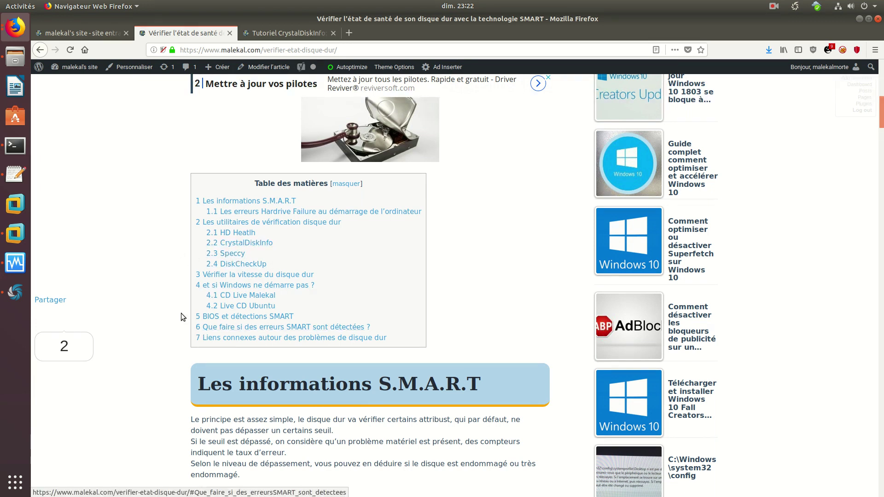
View the screenshot of HD Tune's Health attributes in its own tab, from the HD Heatlh section, and close it.
scroll(175, 310, "down", 20)
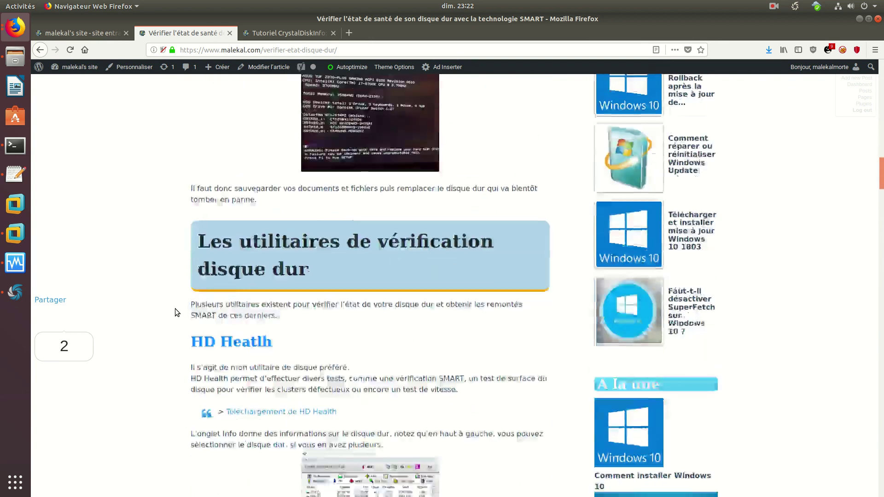
scroll(176, 313, "down", 5)
right_click(394, 253)
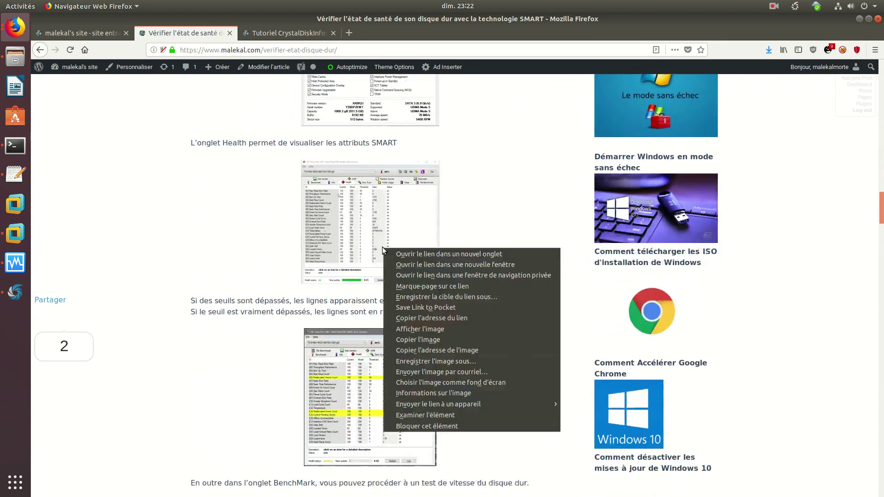
left_click(393, 254)
left_click(291, 33)
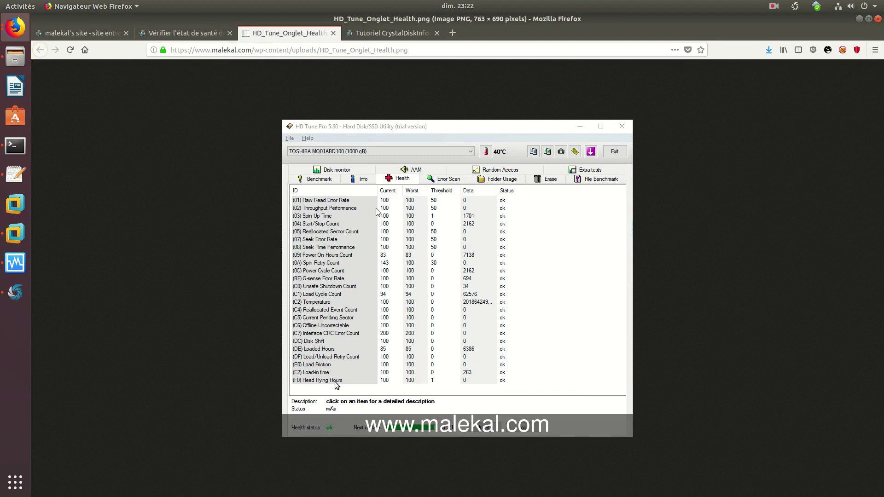
left_click(333, 33)
View the HD Tune screenshot with yellow SMART warning lines in its own tab and close it.
scroll(224, 321, "down", 5)
middle_click(368, 249)
left_click(301, 33)
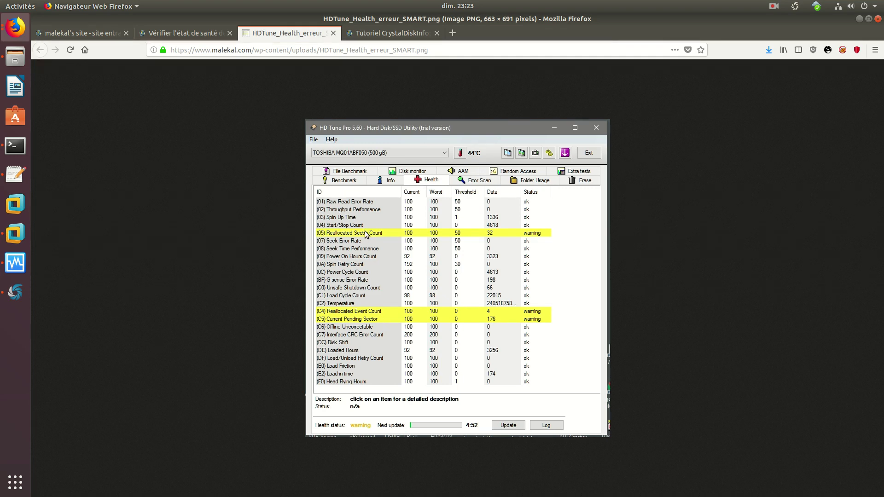
left_click(333, 33)
Look through the article's benchmark and CrystalDiskInfo sections and switch to the tutorial on reading a CrystalDiskInfo report.
scroll(203, 308, "down", 5)
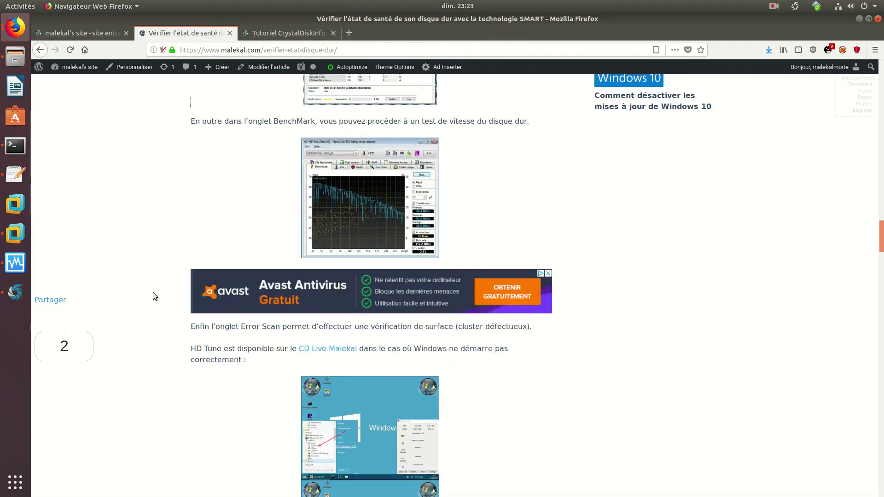
scroll(154, 293, "down", 12)
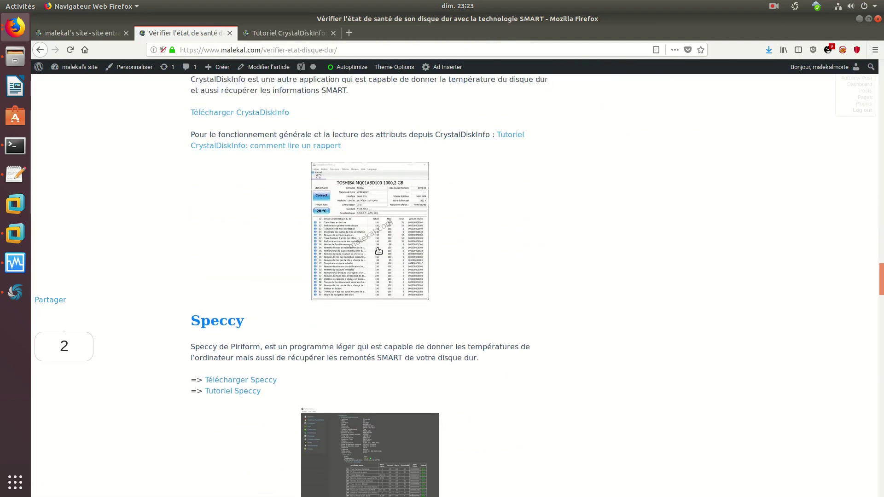
scroll(251, 338, "up", 2)
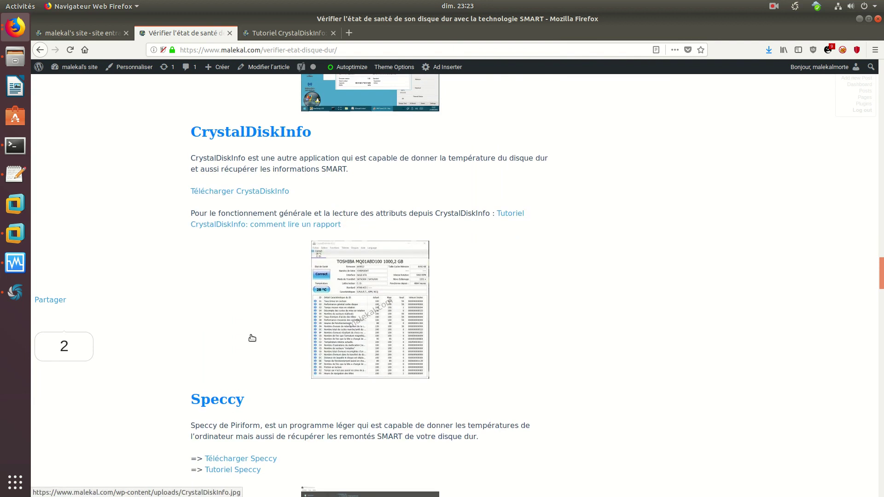
left_click(287, 33)
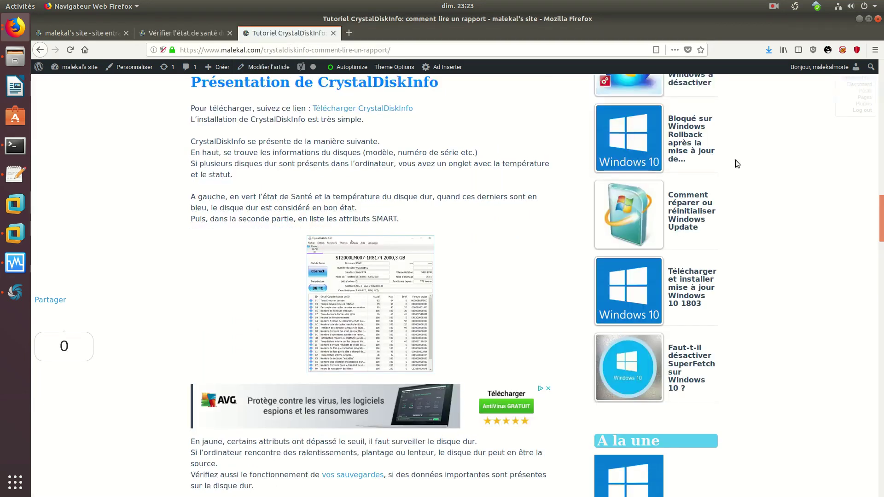
scroll(206, 371, "up", 15)
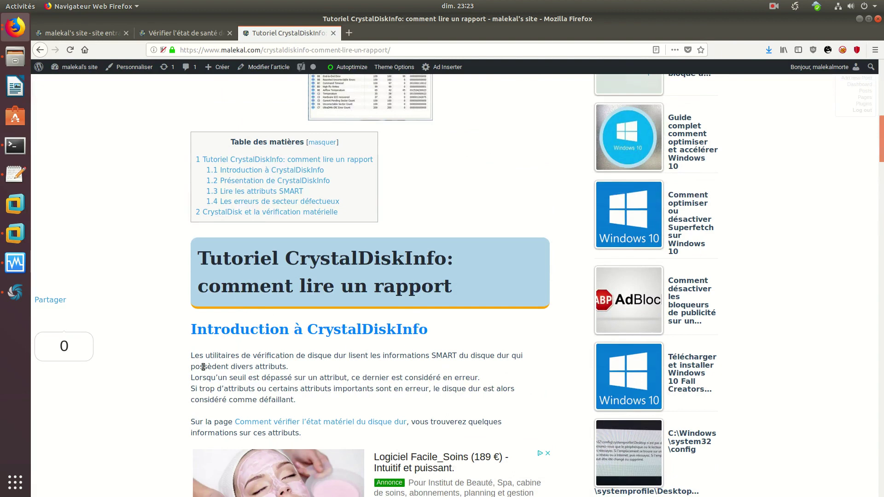
View the CrystalDiskInfo screenshot of the disk rated Correct in its own tab and close it.
scroll(159, 364, "down", 20)
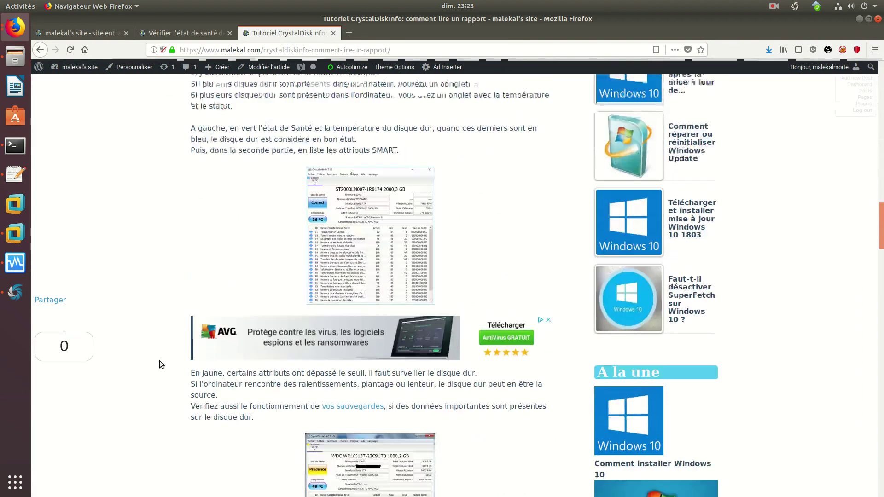
right_click(351, 199)
left_click(361, 206)
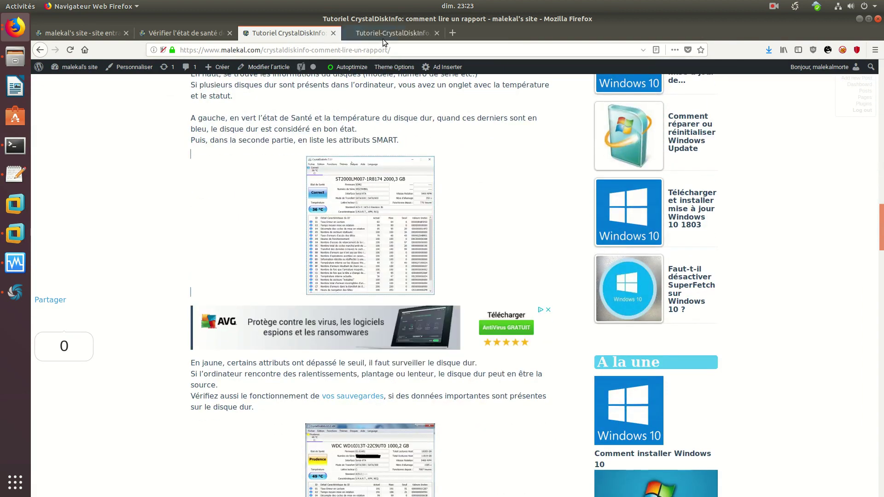
left_click(383, 39)
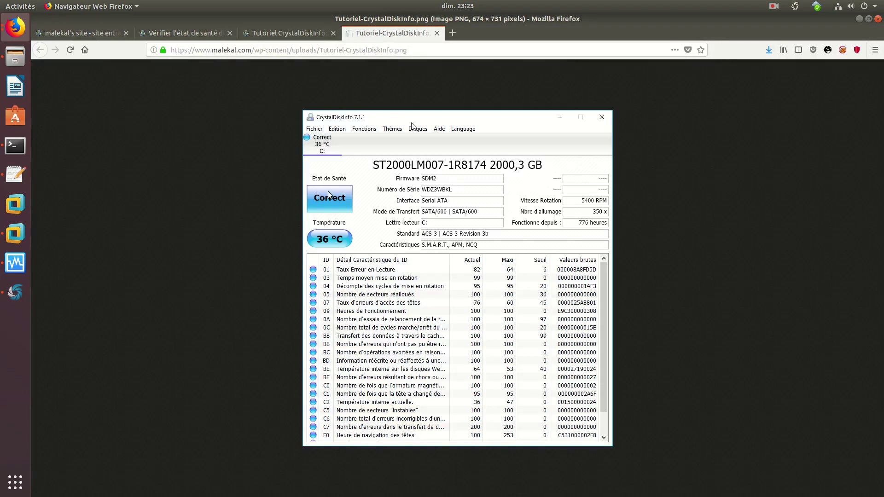
left_click(441, 34)
Open the CrystalDiskInfo screenshots rated Prudence and Mauvais in separate tabs, examine both disk reports and close them.
scroll(376, 231, "down", 5)
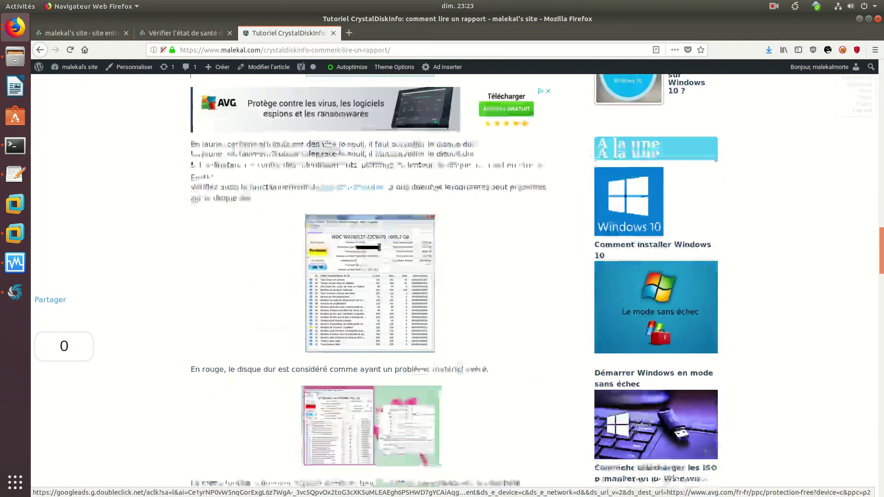
right_click(376, 228)
left_click(383, 232)
right_click(376, 215)
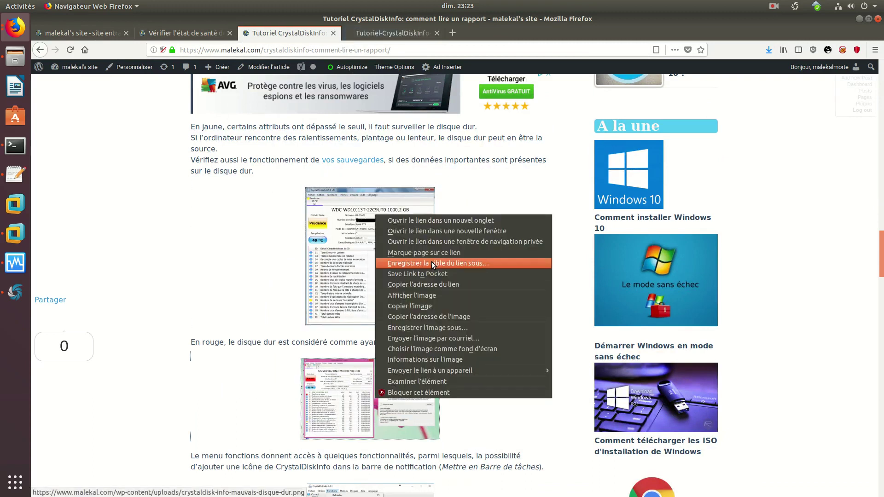
left_click(444, 222)
left_click(391, 33)
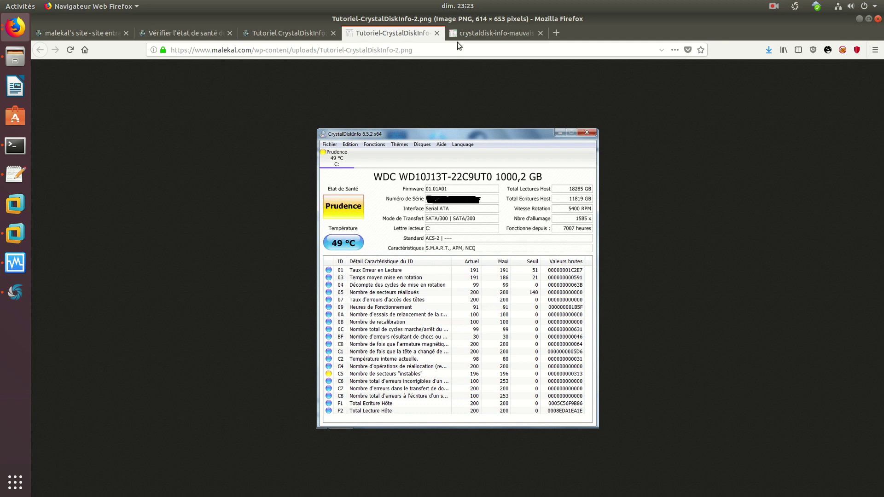
left_click(438, 33)
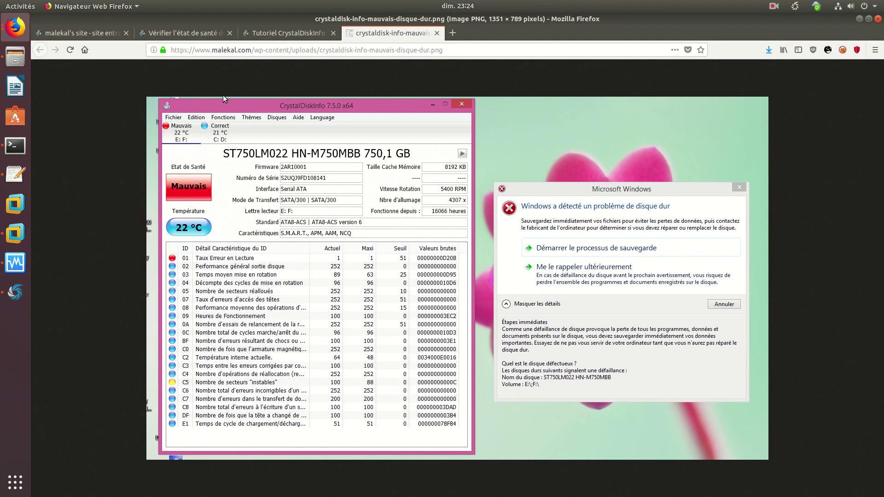
left_click(437, 33)
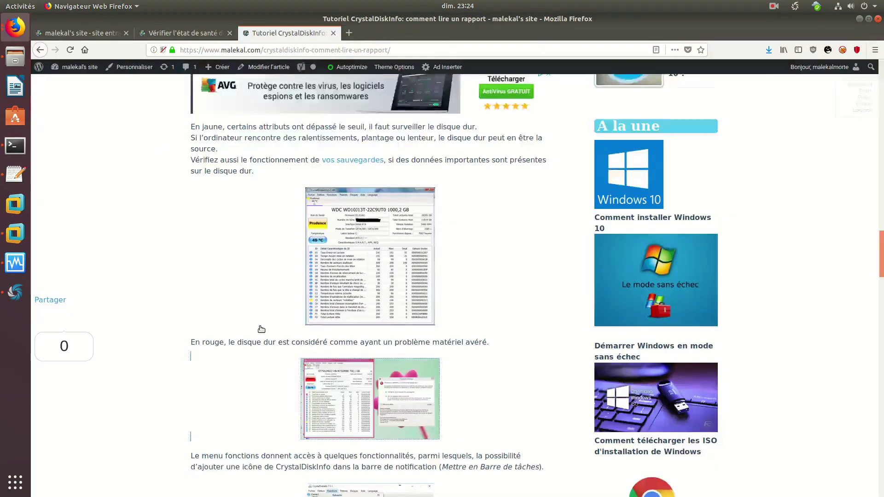
Return to the SMART article and view the Speccy screenshot of the disk's SMART attributes in a new tab.
scroll(261, 329, "down", 10)
left_click(198, 32)
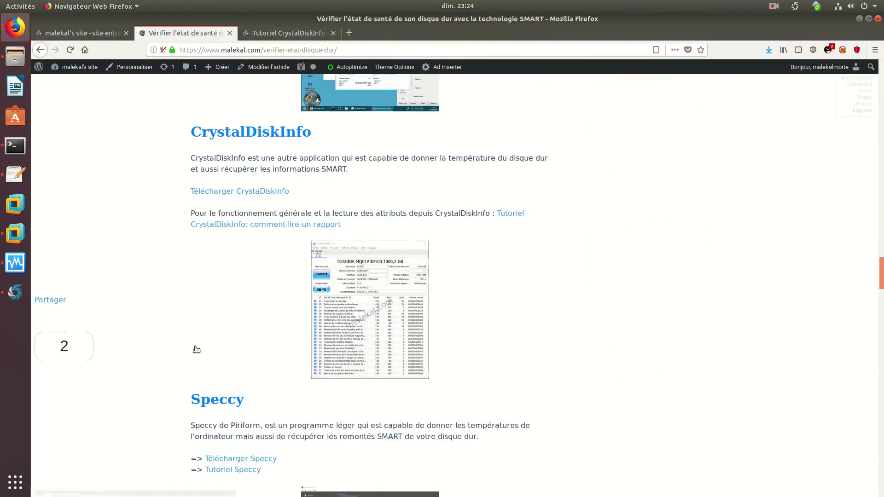
scroll(197, 350, "down", 6)
right_click(364, 210)
left_click(371, 214)
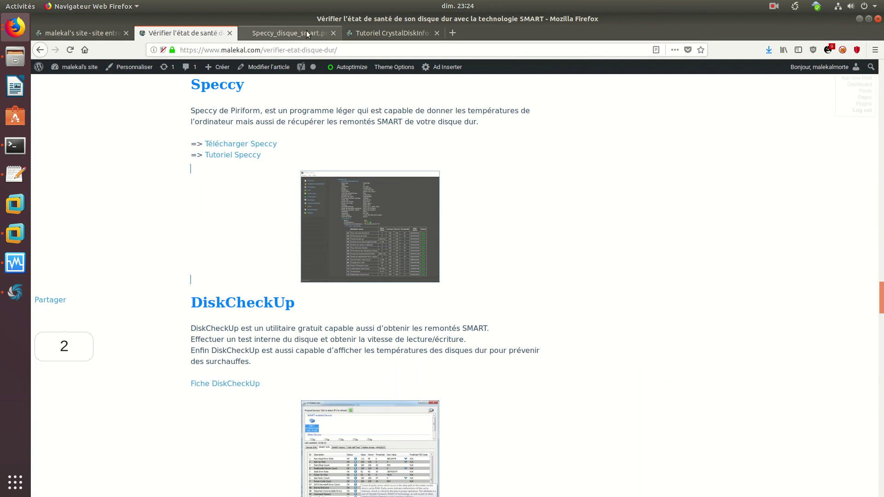
left_click(307, 33)
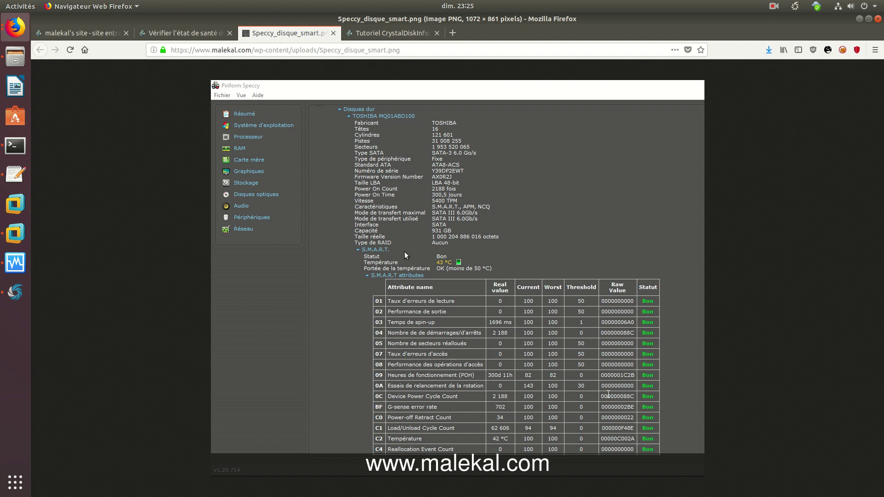
Go back to the SMART article and skim its disk speed section, table of contents and S.M.A.R.T. information.
left_click(184, 33)
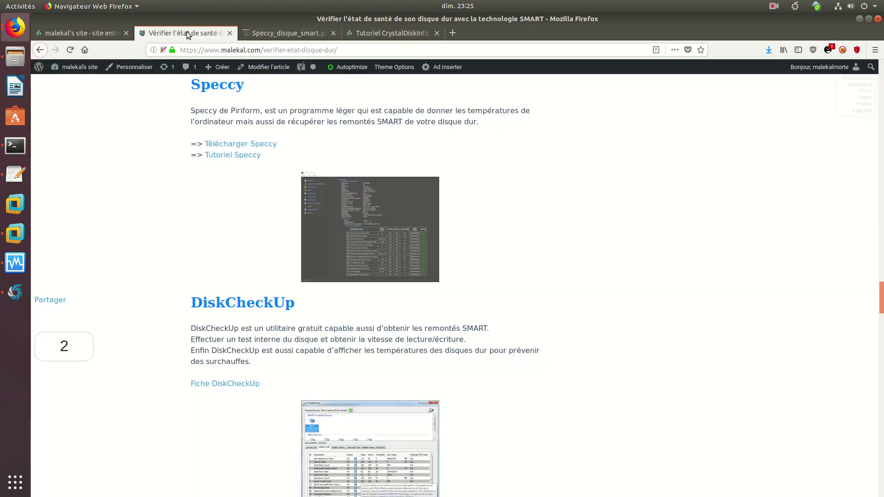
scroll(165, 396, "down", 5)
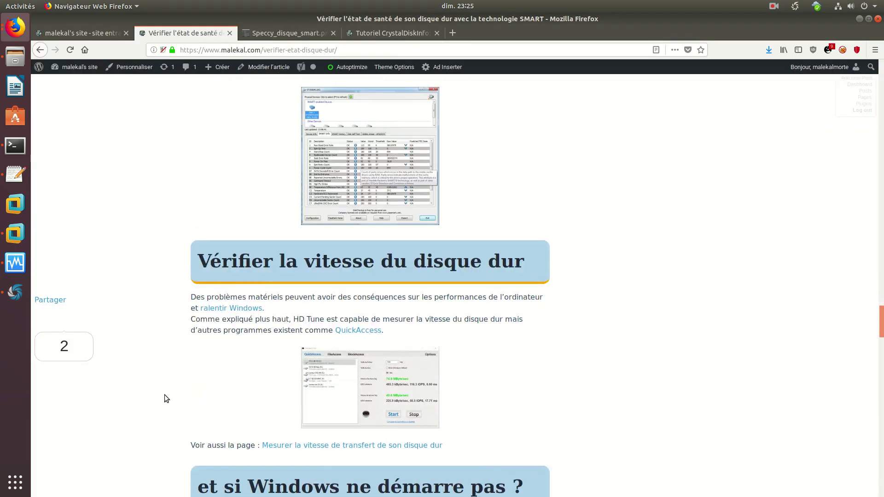
scroll(165, 394, "up", 15)
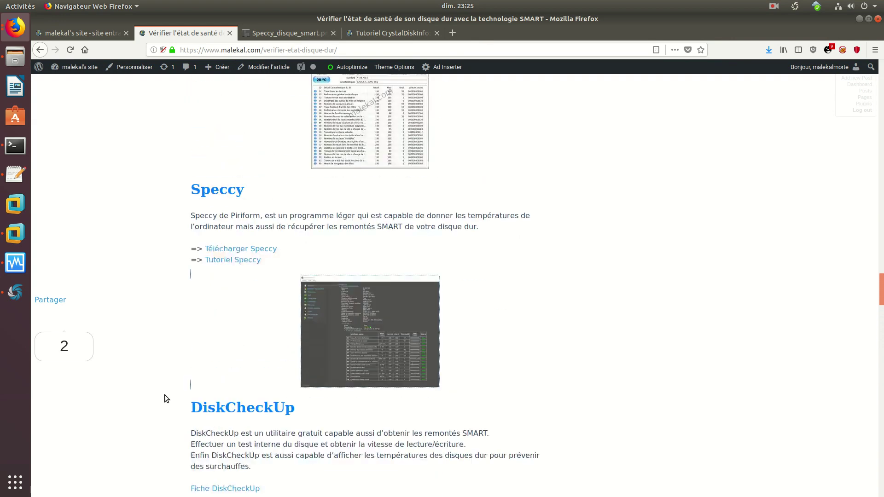
scroll(164, 394, "up", 15)
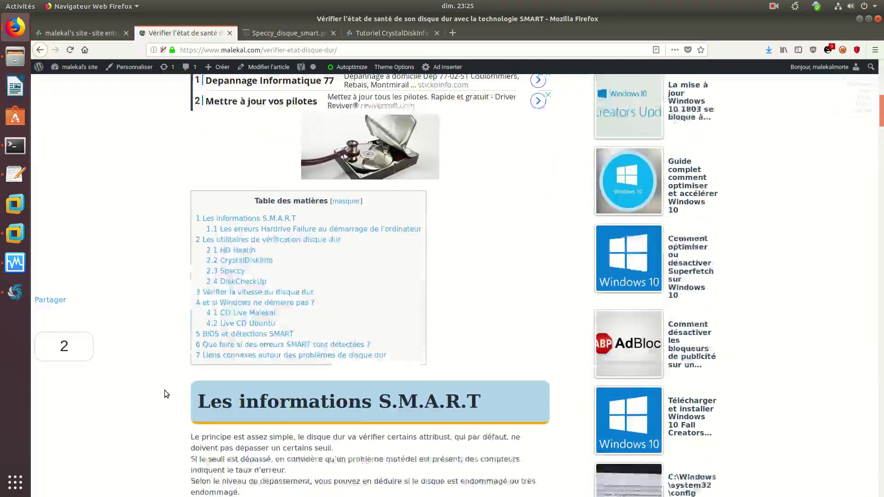
scroll(164, 390, "up", 5)
scroll(165, 391, "down", 10)
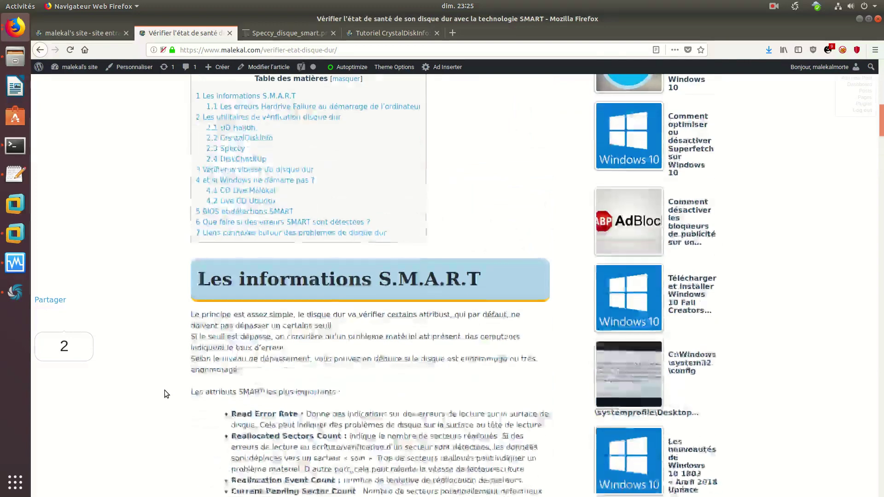
Look over the HD Tune screenshots of exceeded thresholds and the disk speed benchmark in the SMART article.
scroll(163, 388, "down", 10)
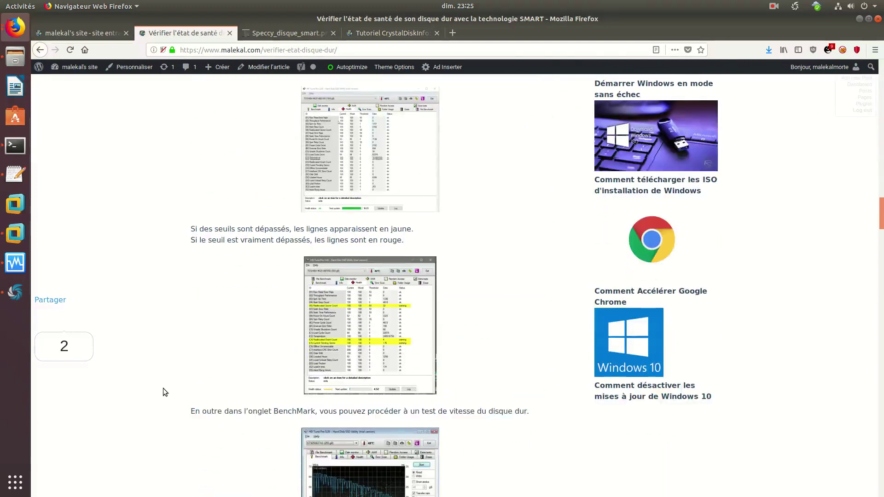
scroll(170, 367, "down", 3)
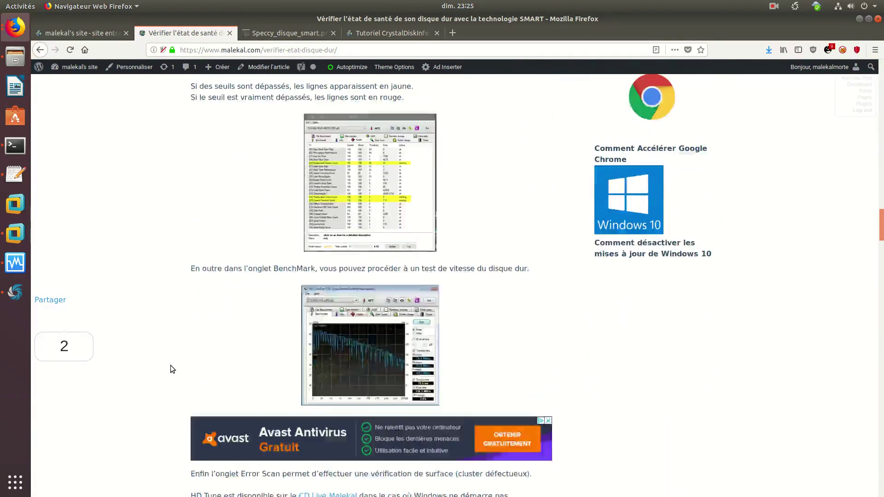
scroll(171, 369, "down", 4)
Close the Speccy screenshot and return to the SMART article.
left_click(331, 37)
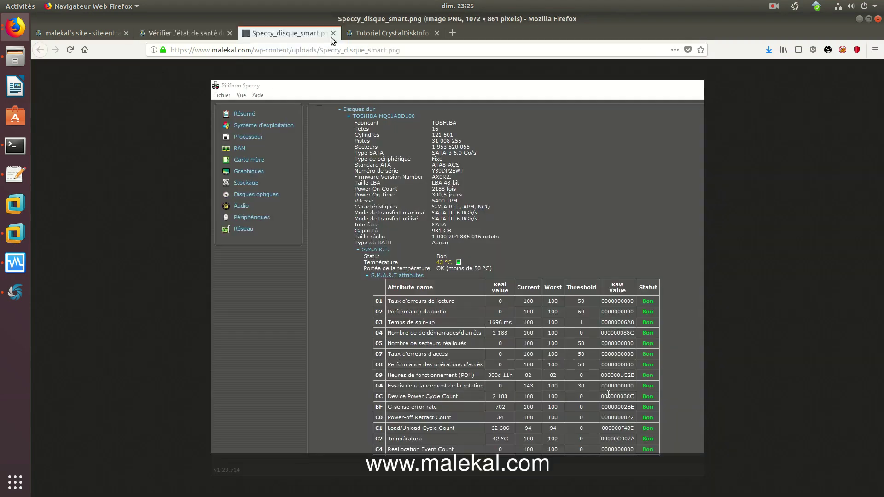
left_click(333, 33)
left_click(219, 35)
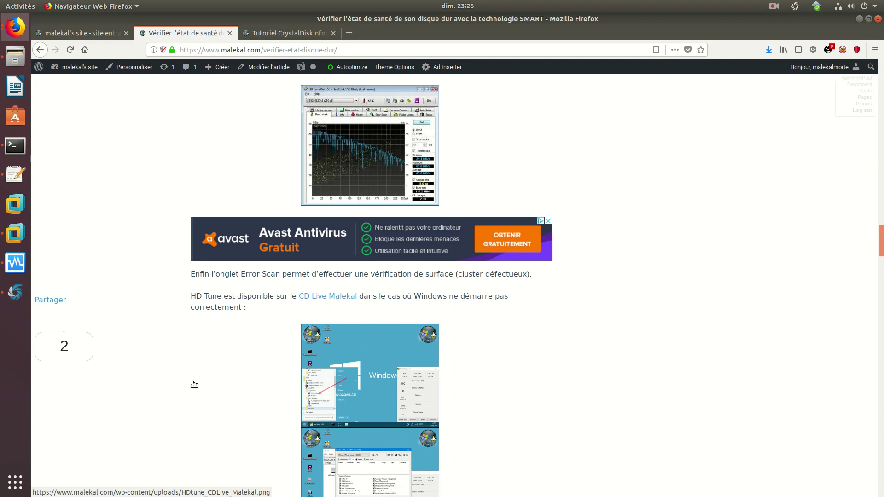
Check the CrystalDiskInfo tutorial briefly and go back to the HD Tune threshold screenshots in the SMART article.
left_click(287, 36)
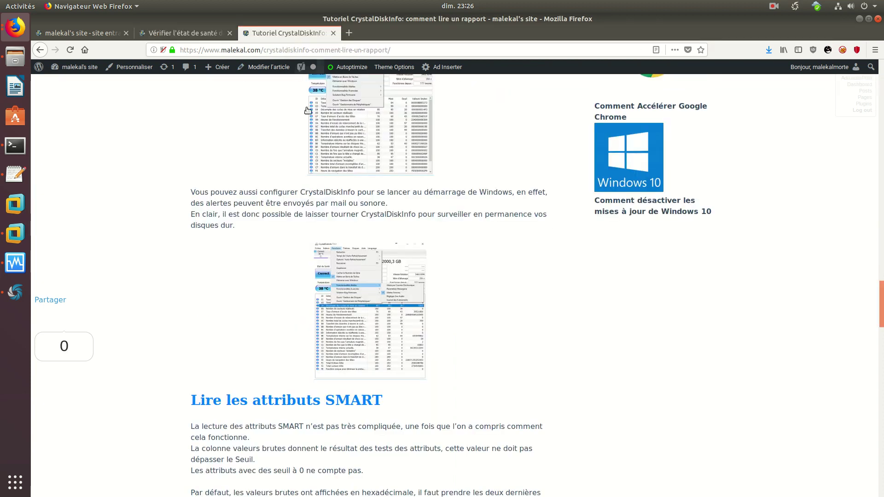
left_click(183, 34)
scroll(162, 264, "up", 5)
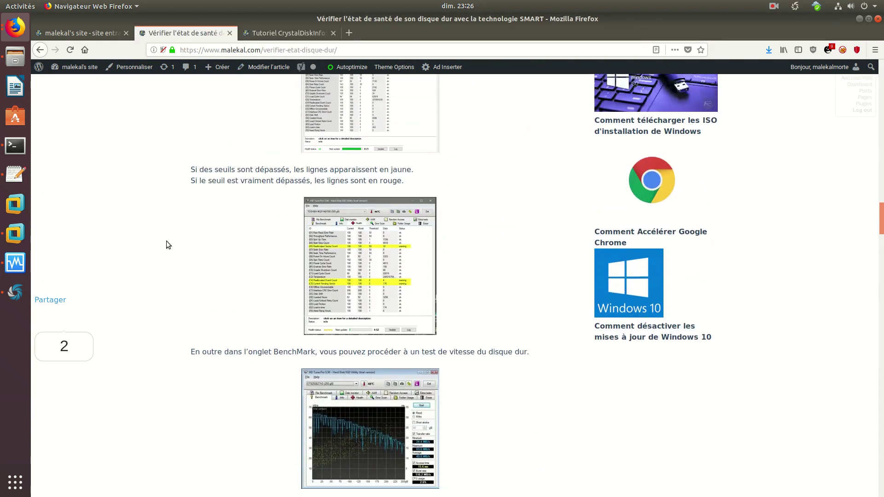
Switch to VMware Workstation, wake the Windows10 virtual machine's screen and return to Firefox.
left_click(15, 233)
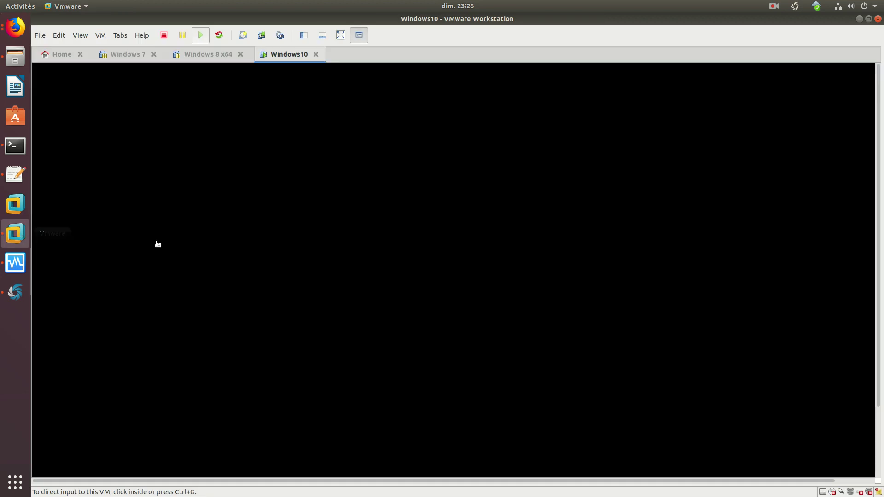
left_click(471, 341)
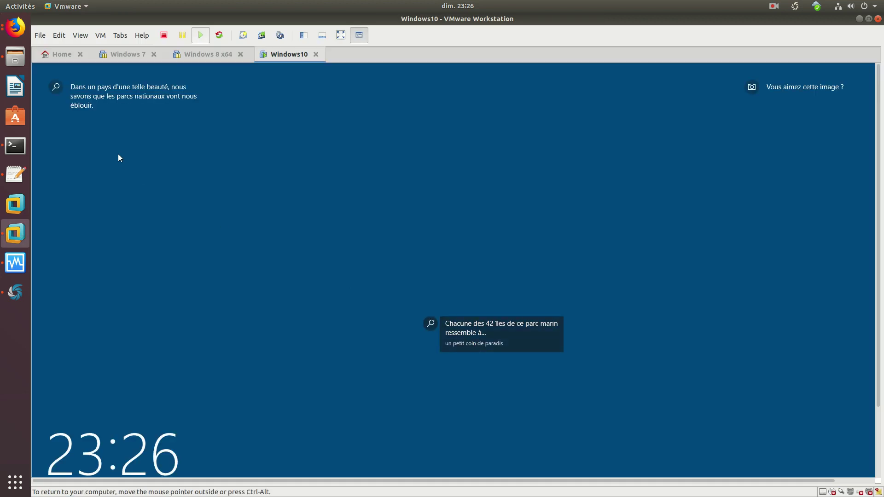
left_click(16, 28)
left_click(82, 53)
Review the most important SMART attributes in the S.M.A.R.T. information section of the SMART article.
scroll(222, 270, "down", 10)
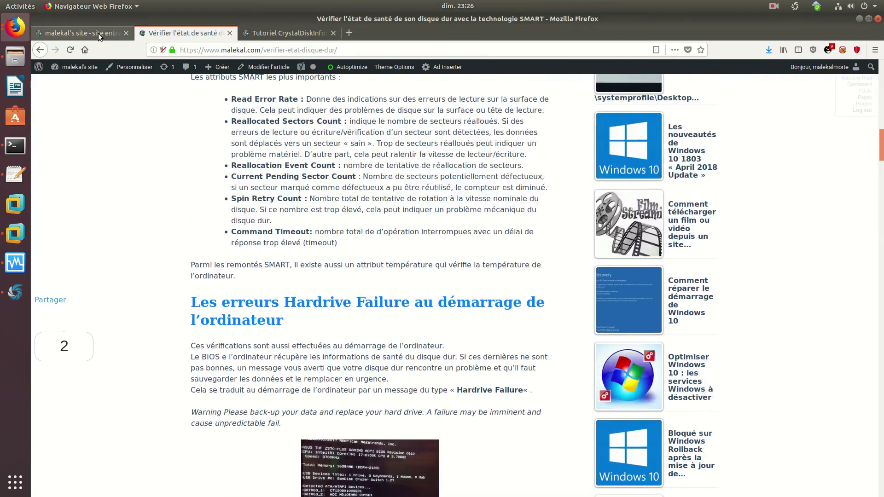
left_click(98, 33)
left_click(203, 38)
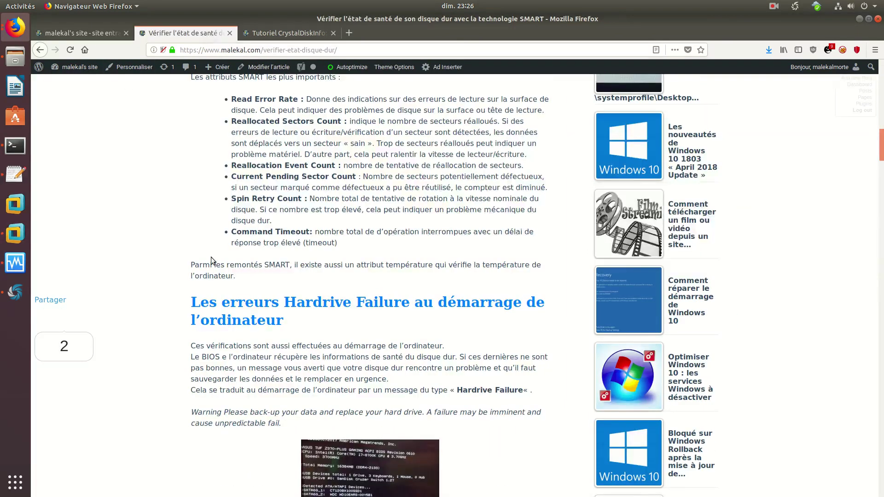
scroll(213, 249, "up", 1)
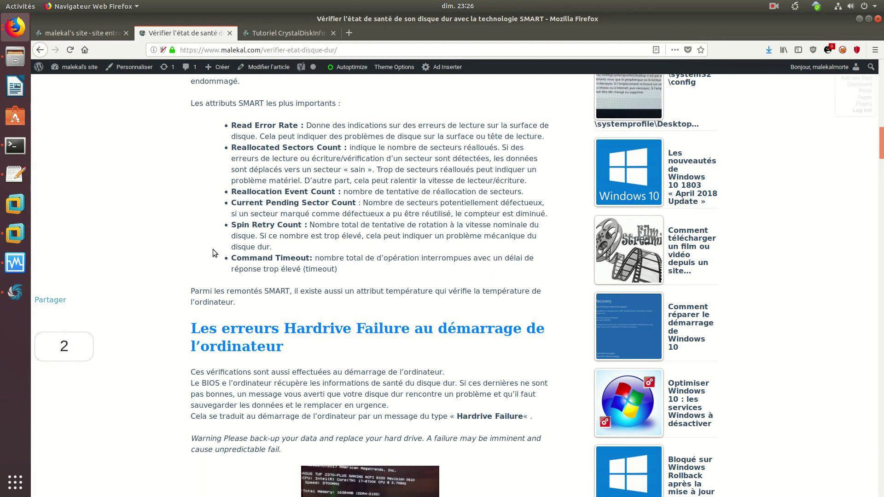
scroll(212, 252, "up", 5)
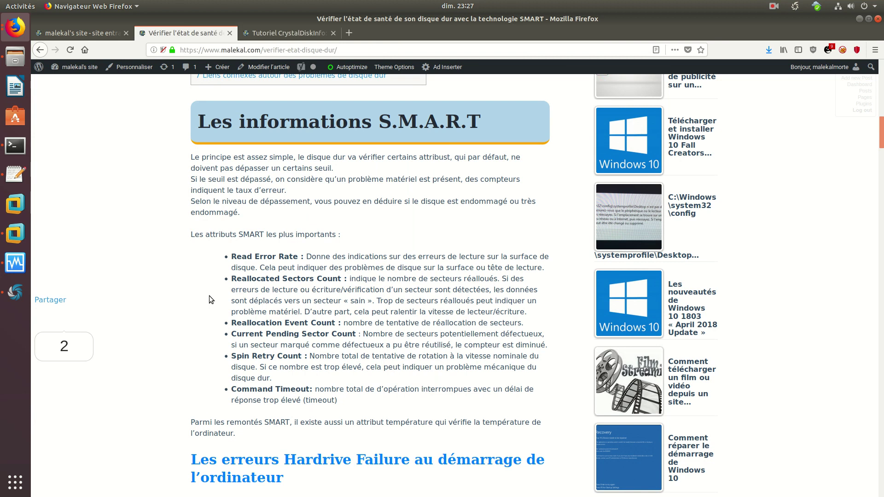
Look back through the CrystalDiskInfo tutorial's disk reports and introduction, and return to the beginning of the SMART article.
left_click(283, 34)
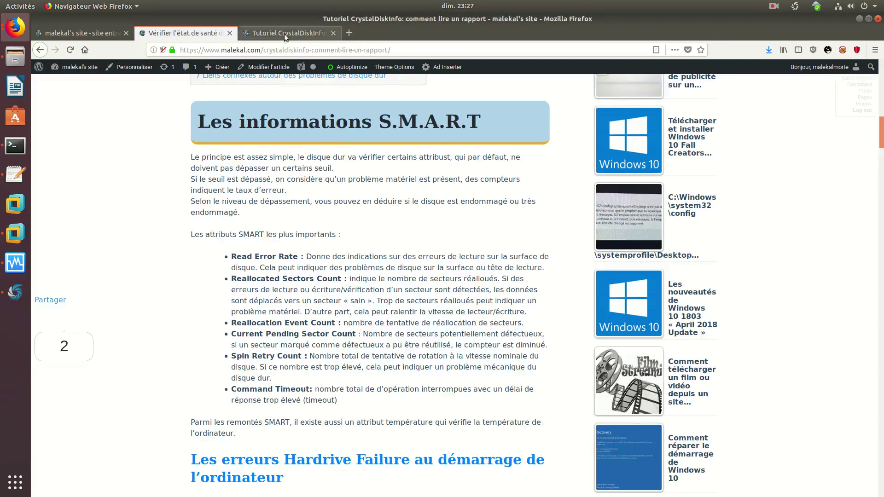
scroll(420, 376, "up", 5)
scroll(420, 375, "up", 10)
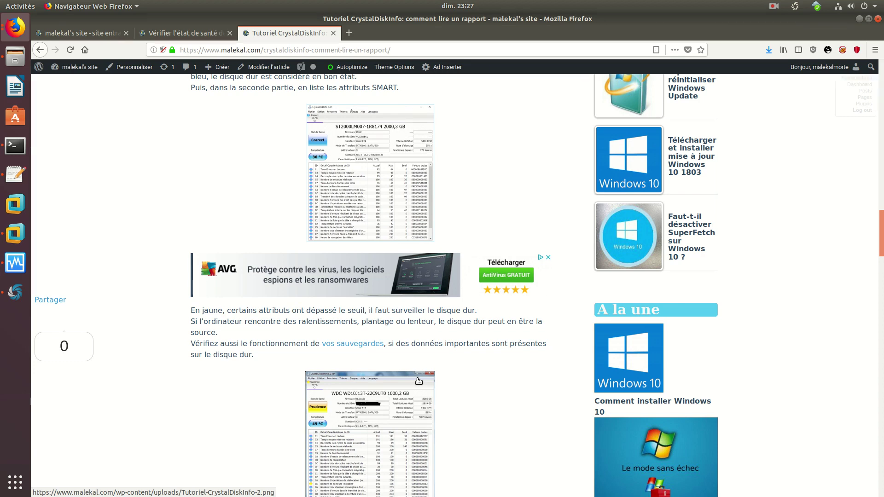
scroll(154, 459, "up", 10)
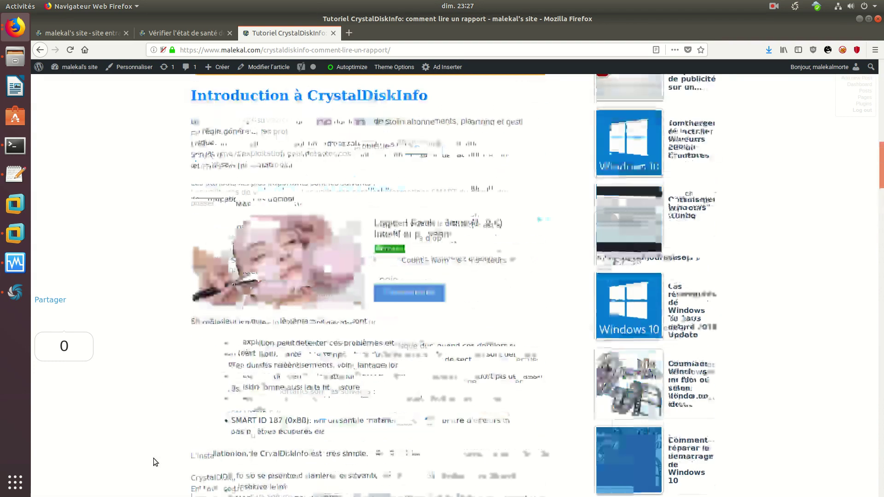
scroll(153, 460, "up", 5)
left_click(206, 36)
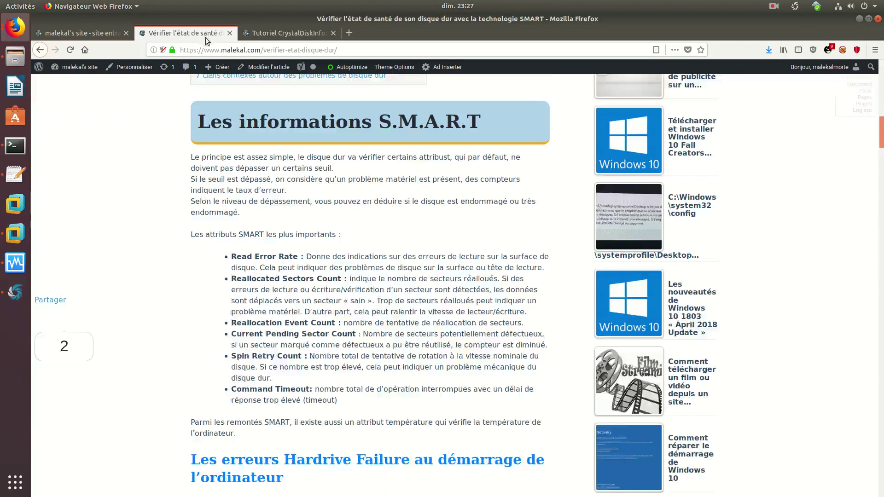
scroll(170, 469, "up", 10)
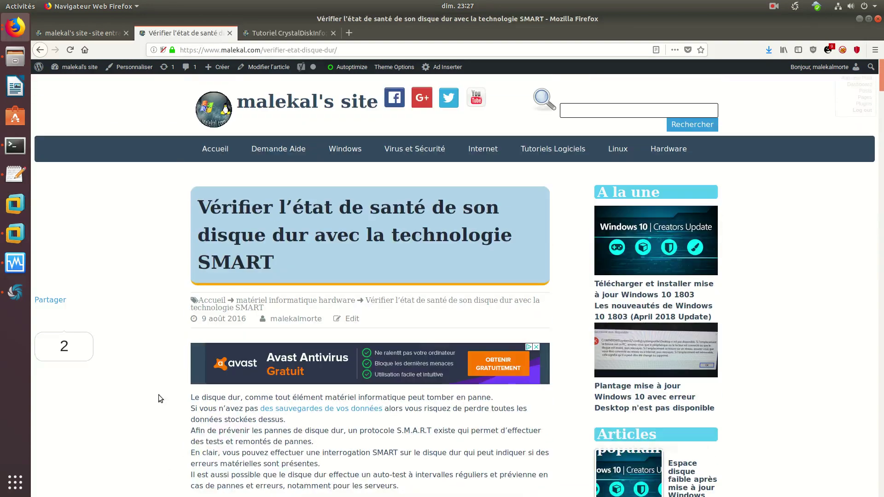